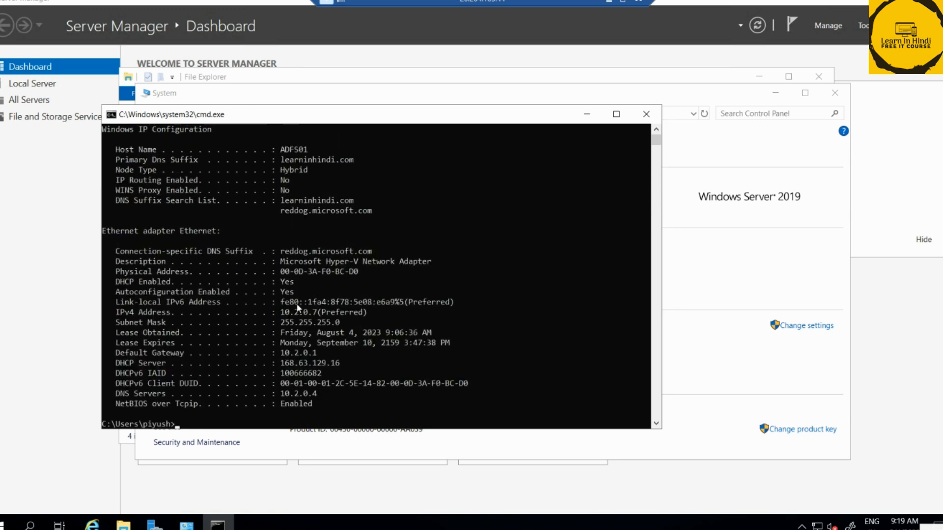
# Set the Command Prompt font size to 28 and highlight the DNS server address in the network configuration output.
pyautogui.rightClick(328, 116)
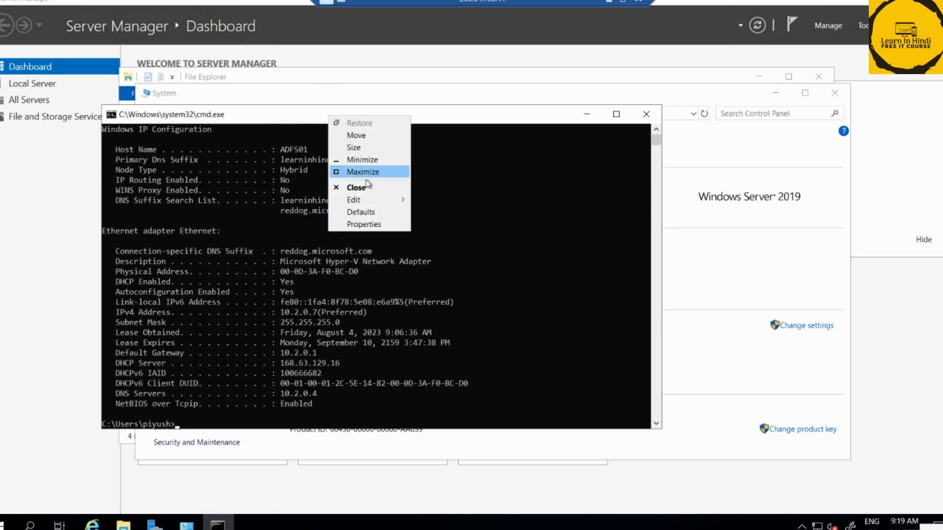
pyautogui.moveTo(382, 201)
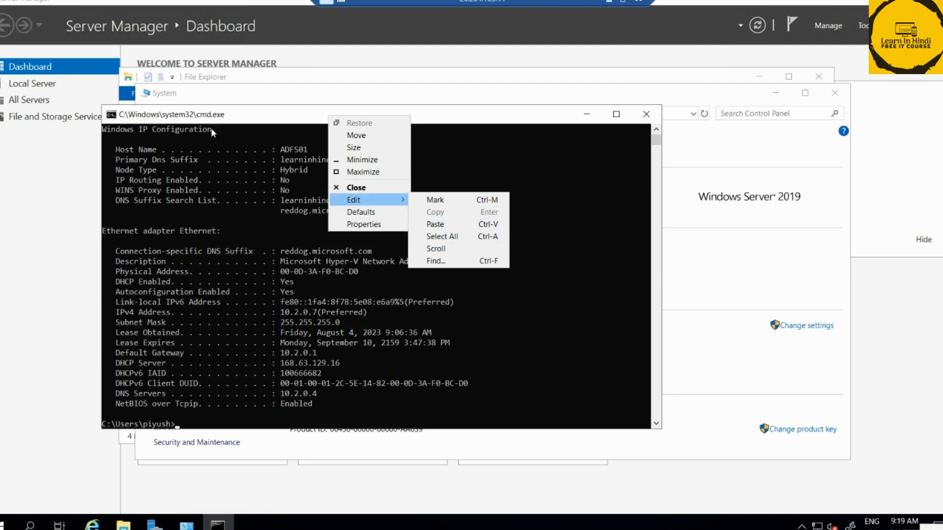
pyautogui.click(380, 225)
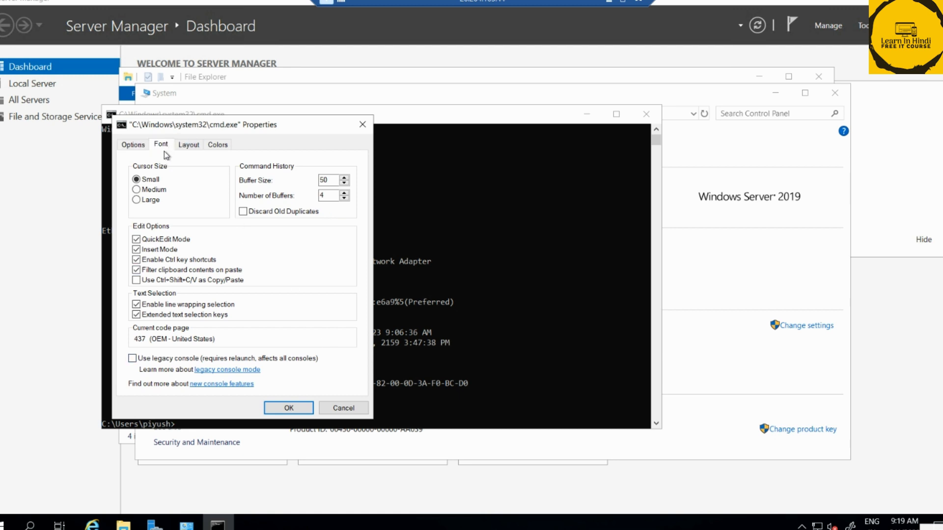
pyautogui.click(154, 149)
pyautogui.click(140, 210)
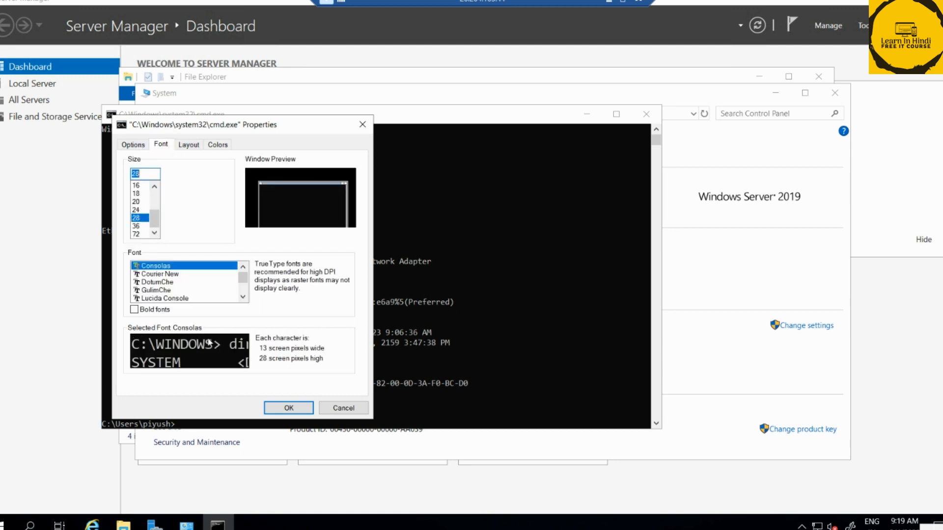
pyautogui.click(277, 408)
pyautogui.scroll(-2, 369, 365)
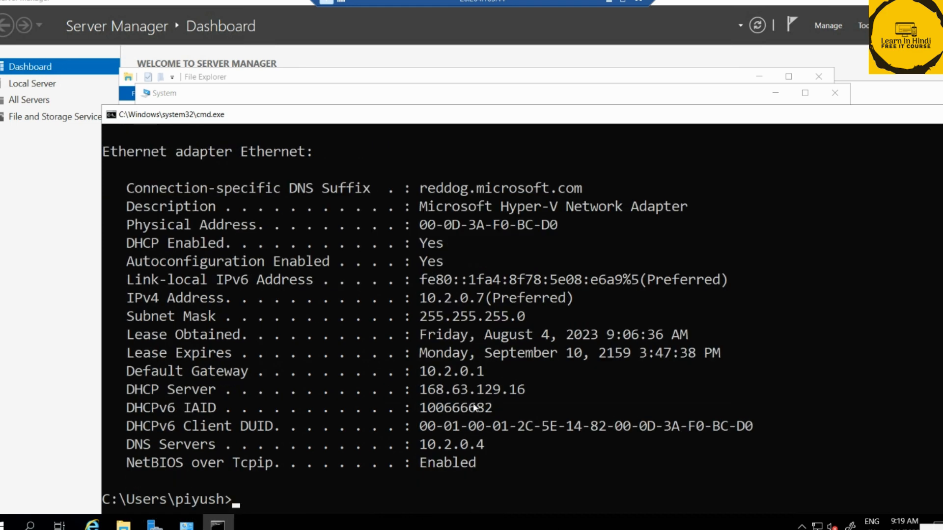
pyautogui.moveTo(487, 444); pyautogui.dragTo(425, 448)
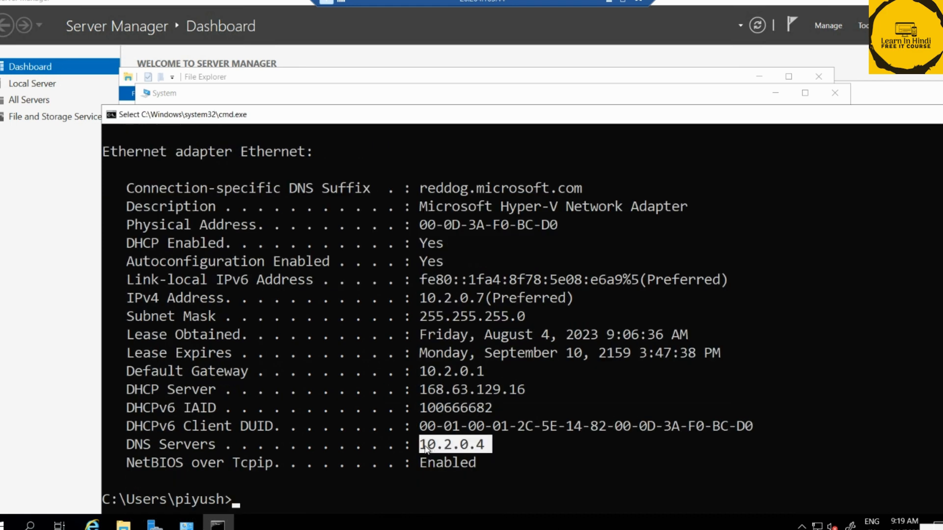
# Minimize the Command Prompt and close the System and File Explorer windows.
pyautogui.moveTo(659, 115); pyautogui.dragTo(474, 102)
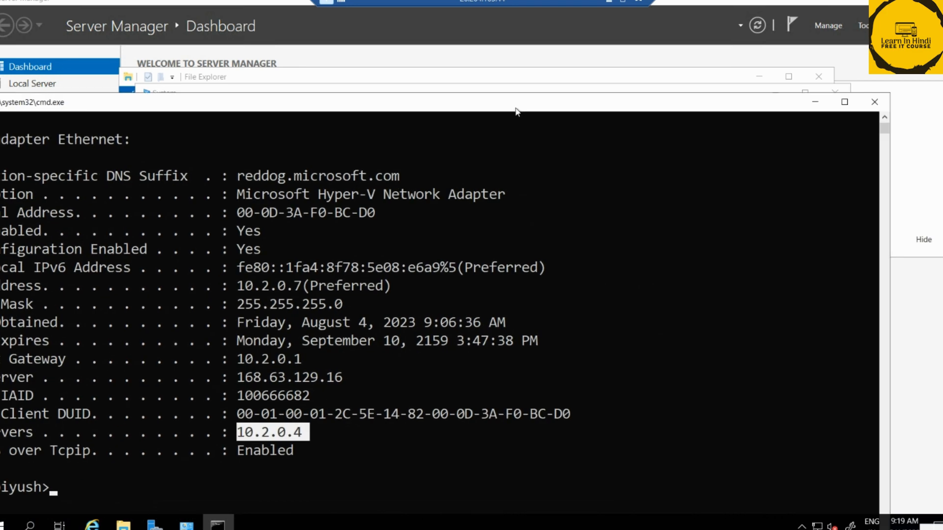
pyautogui.click(814, 102)
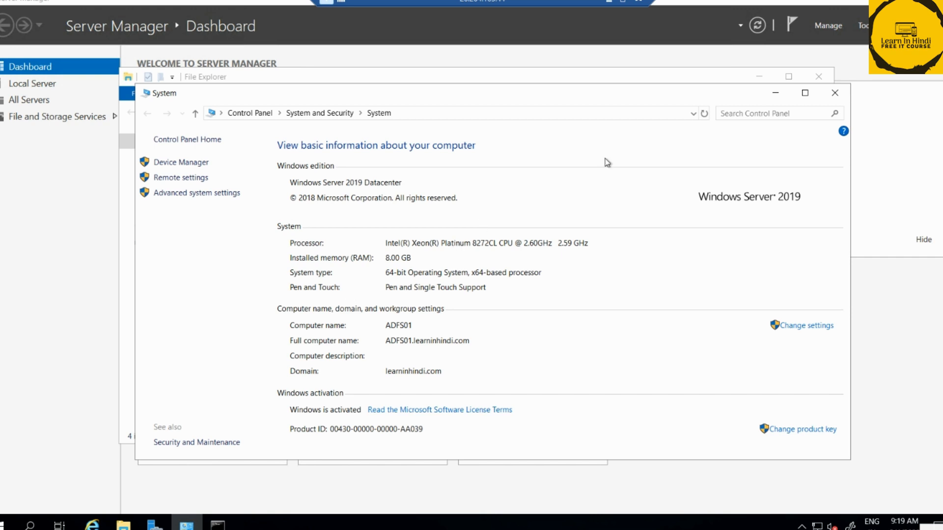
pyautogui.click(834, 92)
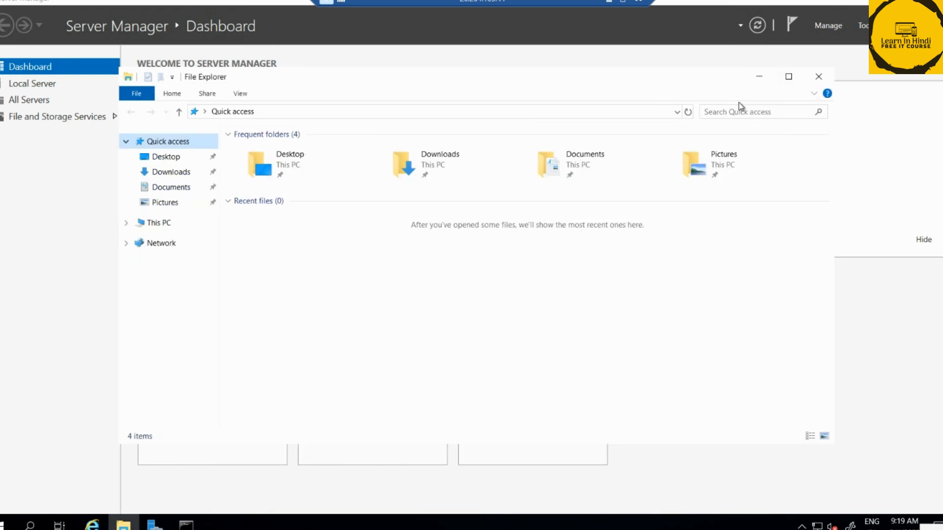
pyautogui.click(816, 75)
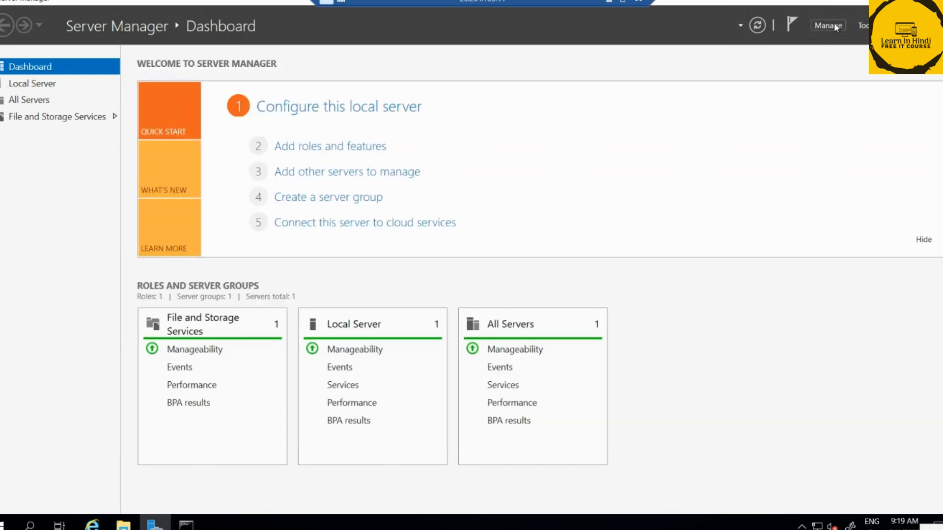
# Start adding roles and features with ADFS01.learninhindi.com as the destination server, continuing to the server roles selection.
pyautogui.click(834, 26)
pyautogui.click(774, 40)
pyautogui.click(427, 432)
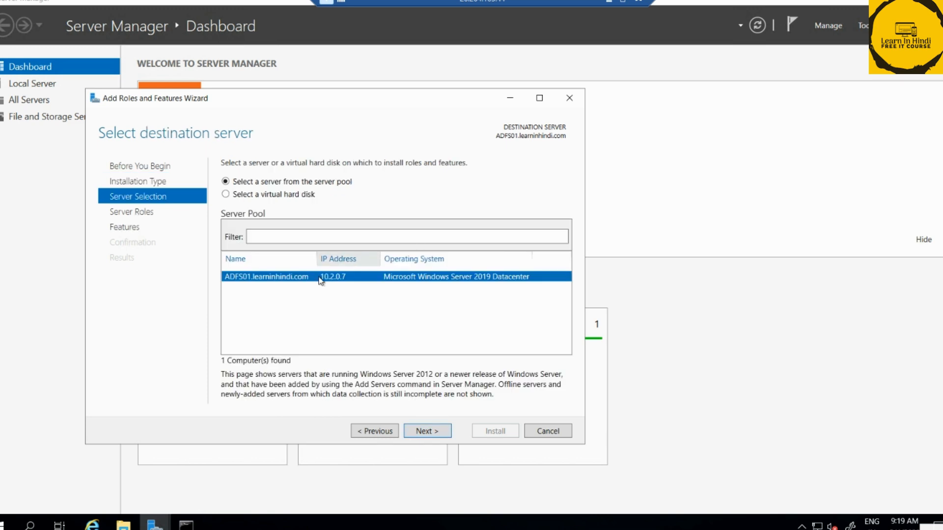
pyautogui.click(438, 430)
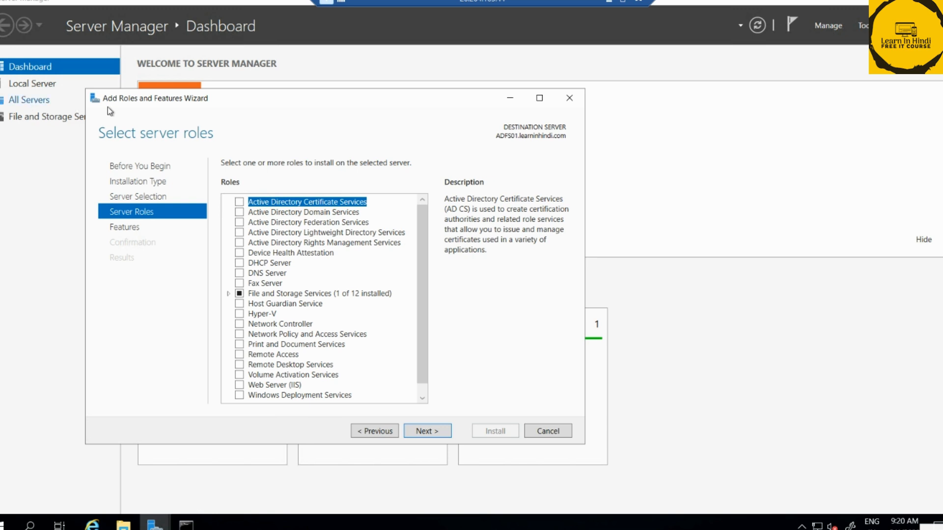
# Select the Active Directory Federation Services role, keep the default features, and start its installation.
pyautogui.click(239, 223)
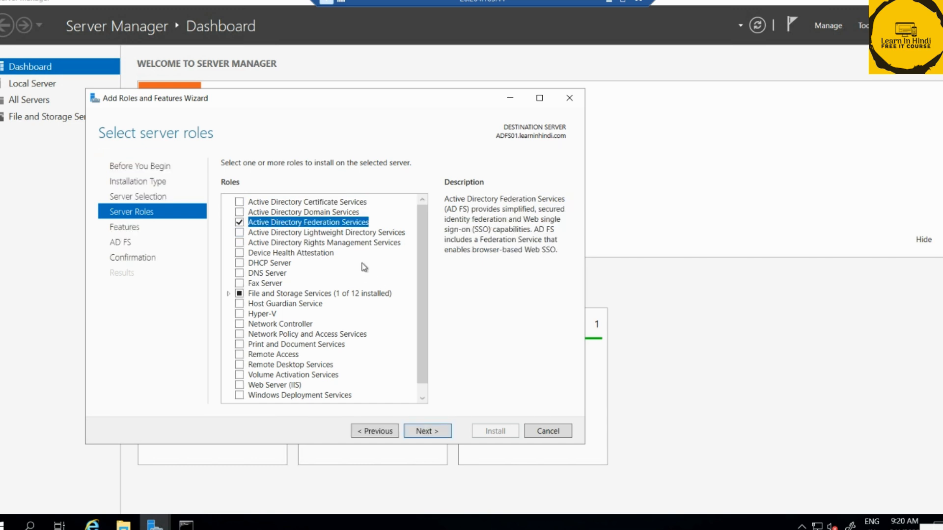
pyautogui.click(434, 432)
pyautogui.click(435, 432)
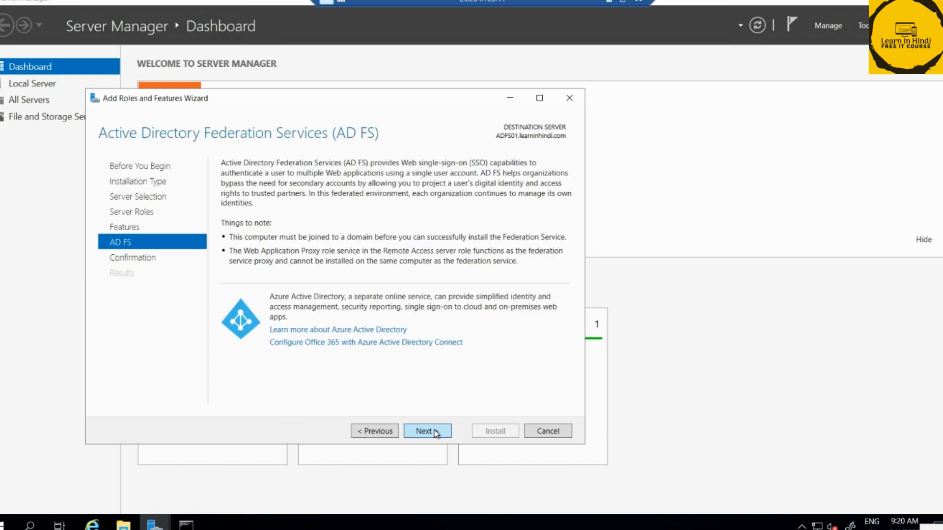
pyautogui.click(435, 433)
pyautogui.click(491, 431)
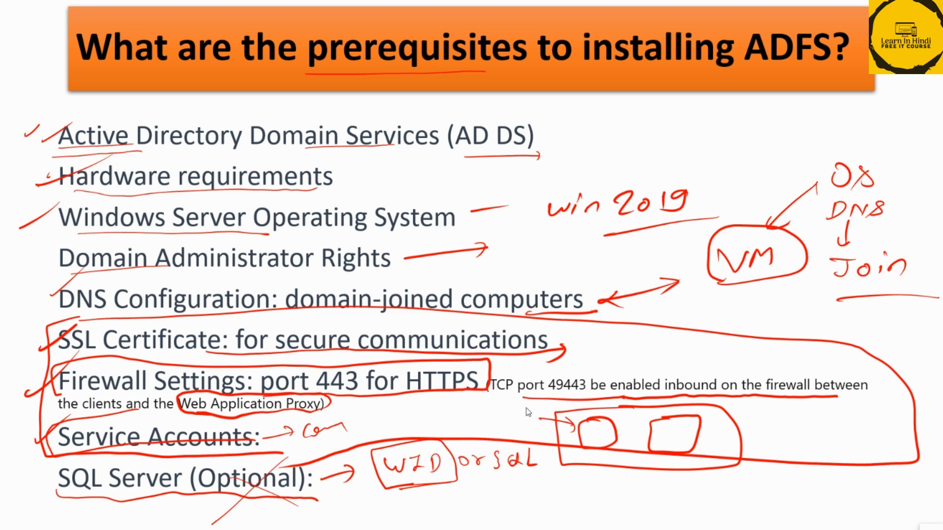
# Switch to the domain controller's Remote Desktop session and bring up its Certification Authority console.
pyautogui.press('super+d')
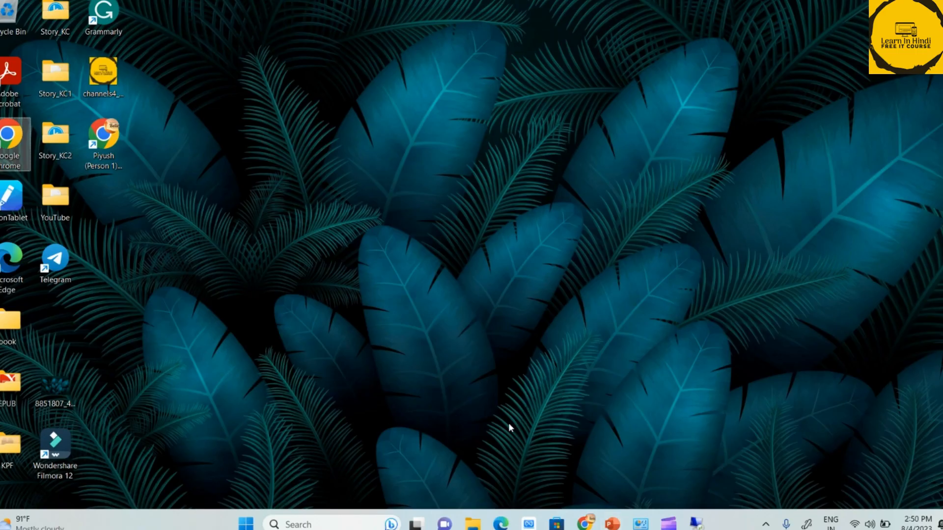
pyautogui.click(698, 521)
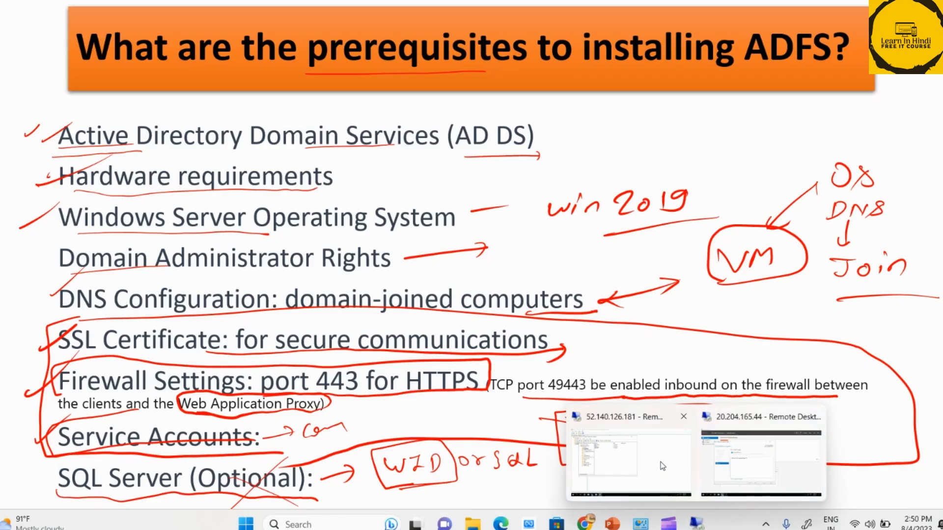
pyautogui.click(662, 464)
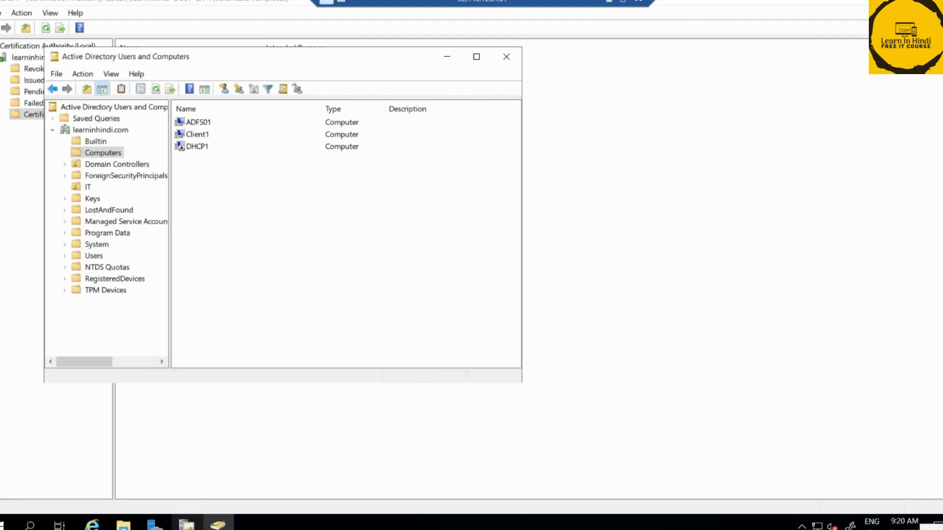
pyautogui.click(187, 523)
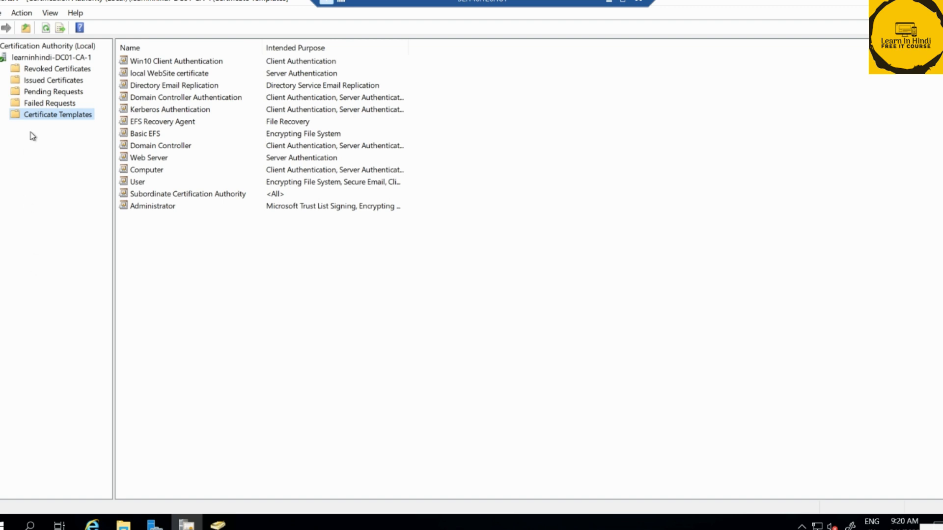
pyautogui.rightClick(44, 116)
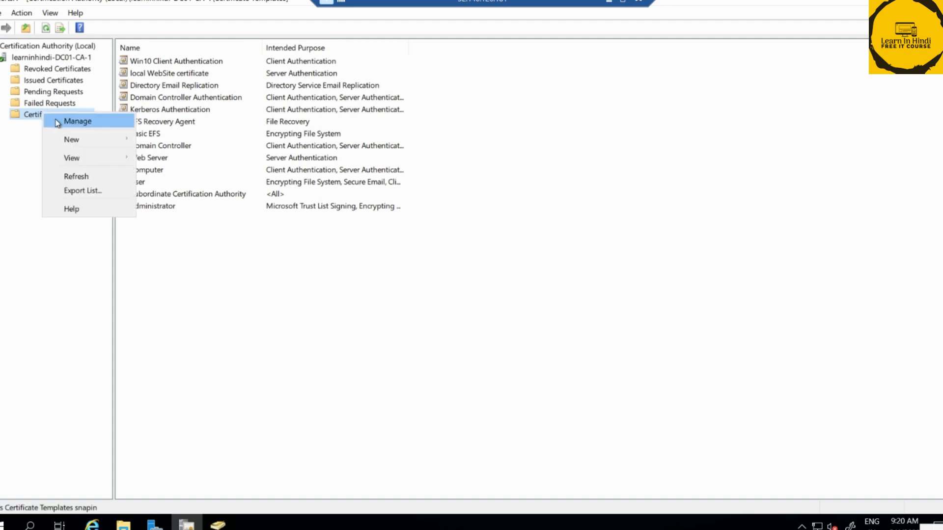
pyautogui.click(67, 121)
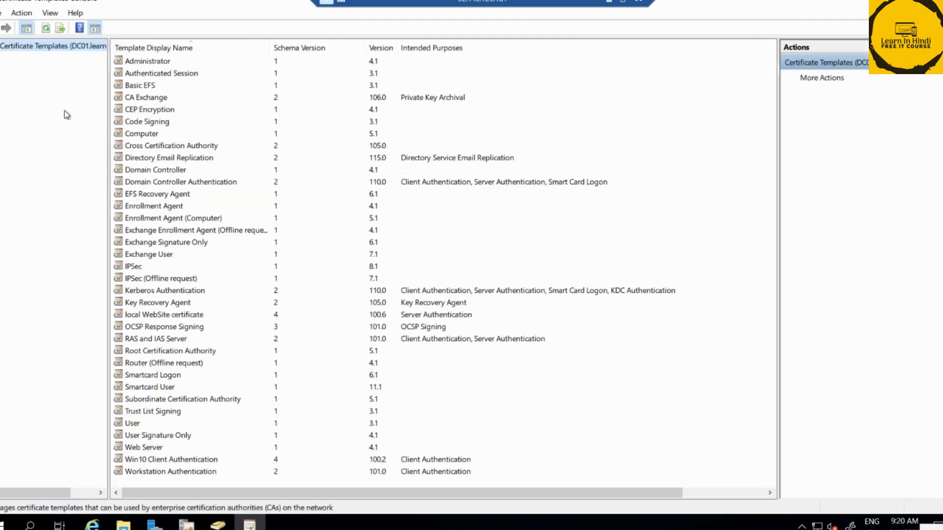
pyautogui.click(910, 2)
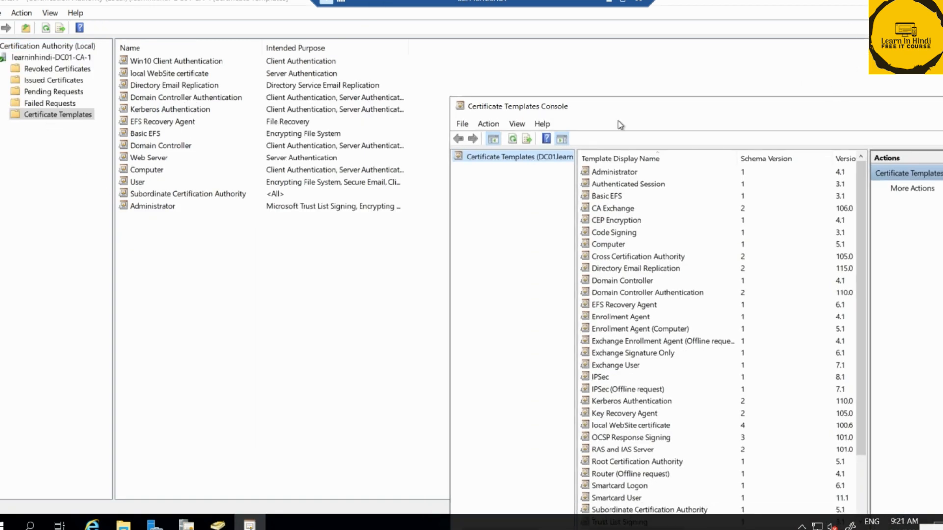
pyautogui.moveTo(673, 113); pyautogui.dragTo(357, 132)
pyautogui.click(720, 126)
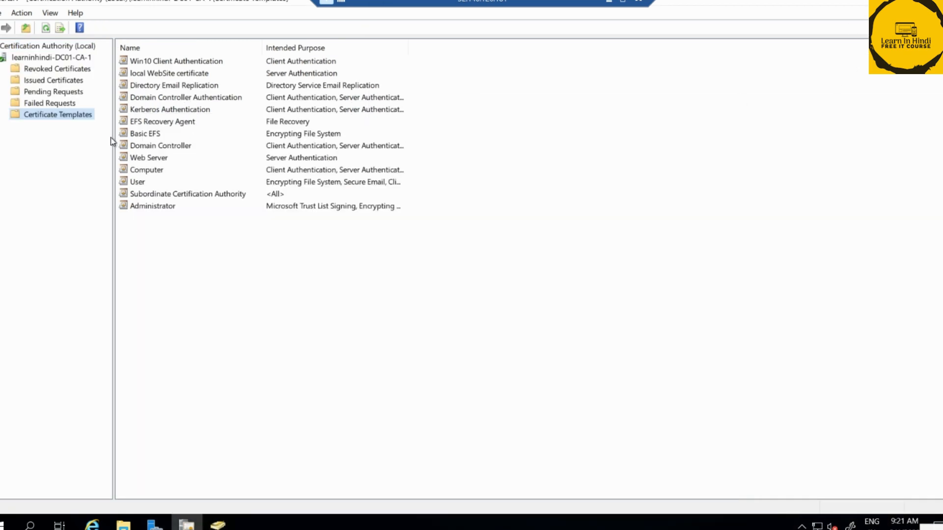
# Open the Certificate Templates Console from the certification authority's Certificate Templates and maximize it.
pyautogui.rightClick(53, 121)
pyautogui.click(73, 126)
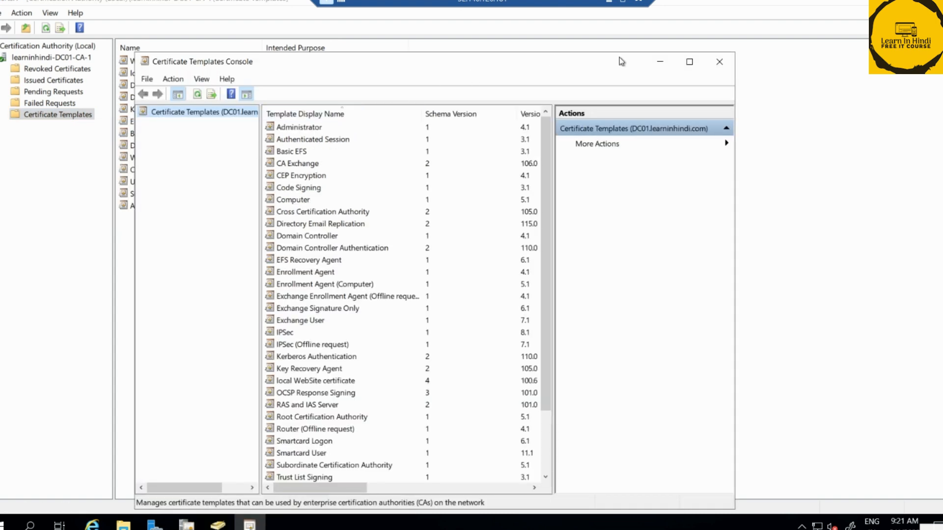
pyautogui.click(689, 62)
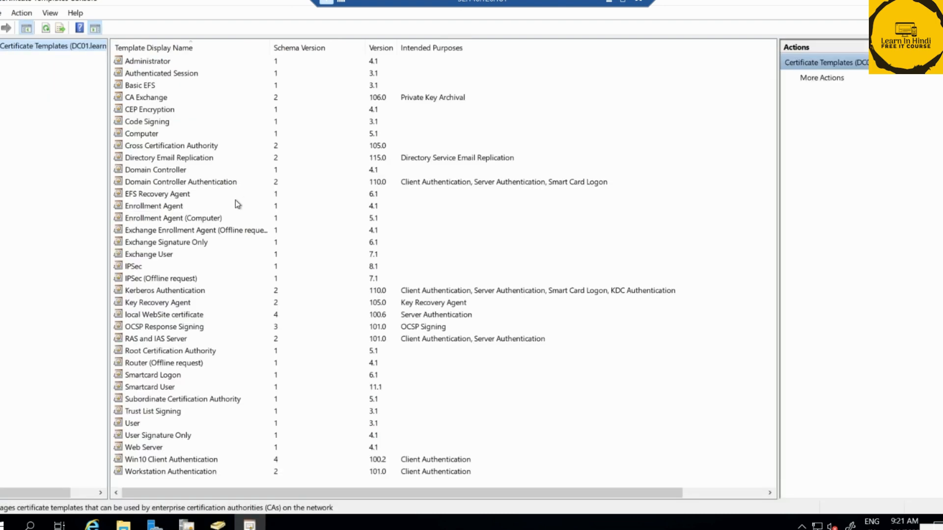
# Duplicate the Computer certificate template.
pyautogui.click(157, 137)
pyautogui.rightClick(182, 137)
pyautogui.click(234, 143)
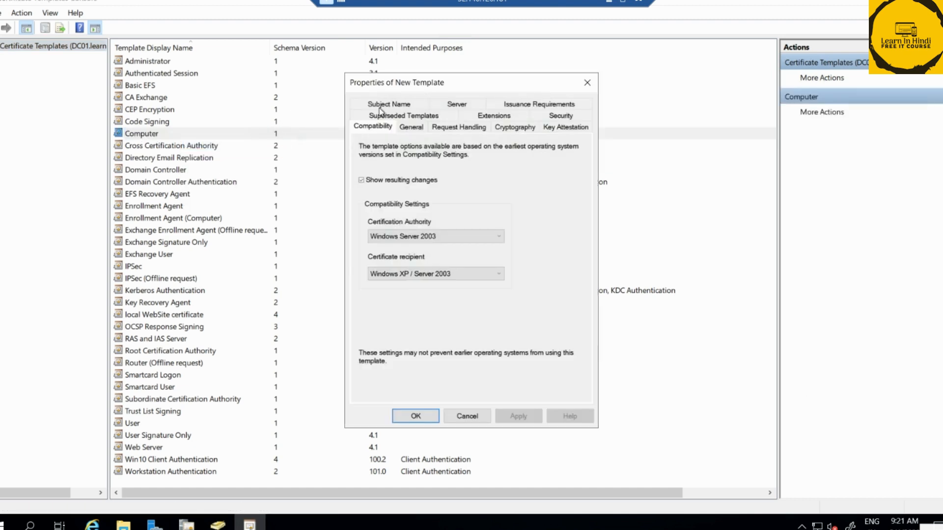
# Name the new template ADFS, enable publishing its certificate in Active Directory, and apply the changes.
pyautogui.click(411, 127)
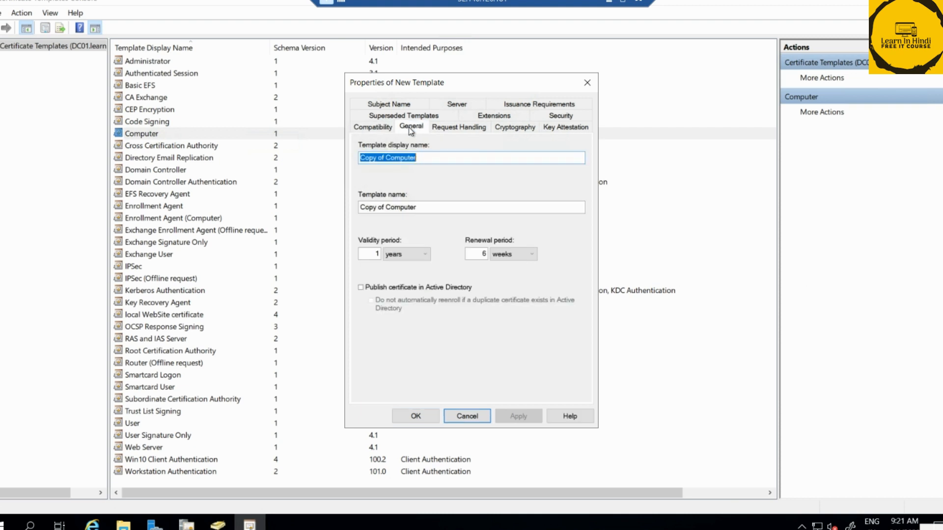
pyautogui.moveTo(423, 156); pyautogui.dragTo(264, 152)
pyautogui.write('ADFS')
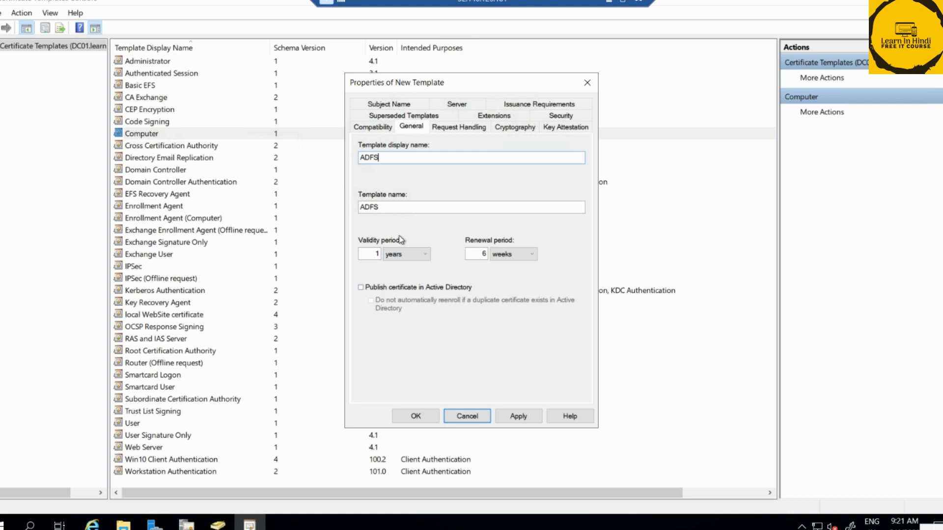
pyautogui.click(377, 289)
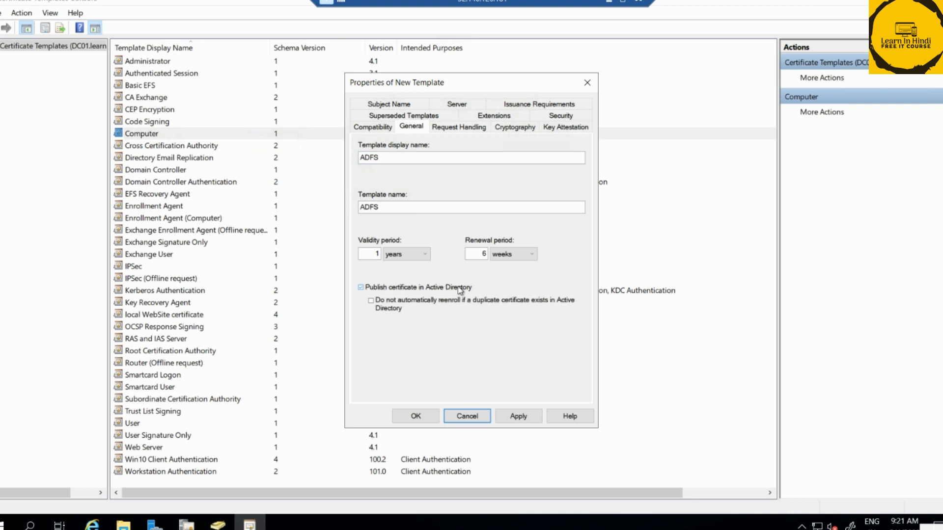
pyautogui.click(529, 421)
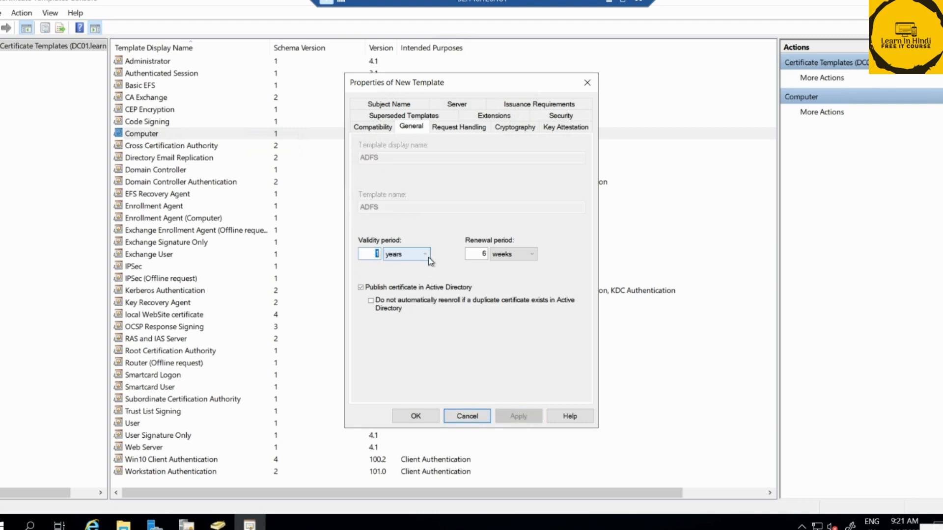
# Allow the private key to be exported in the ADFS template's request handling settings.
pyautogui.click(455, 128)
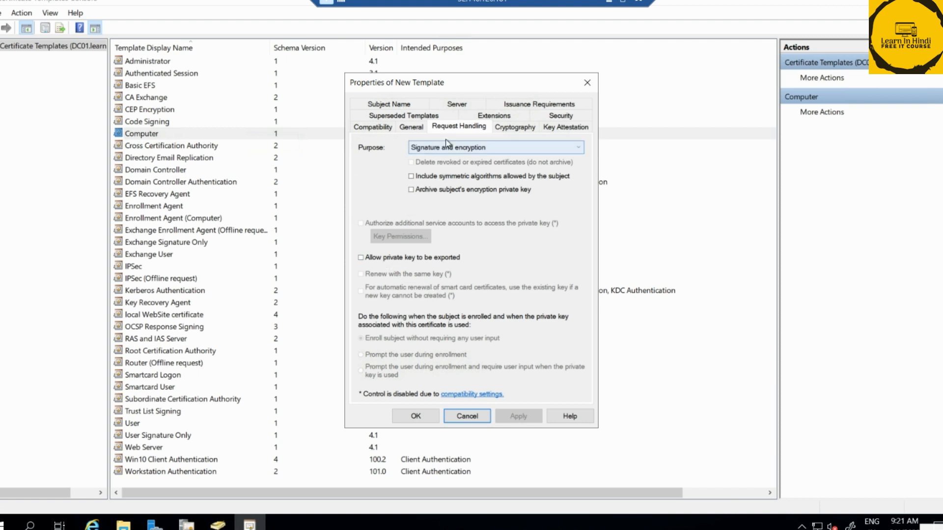
pyautogui.click(399, 257)
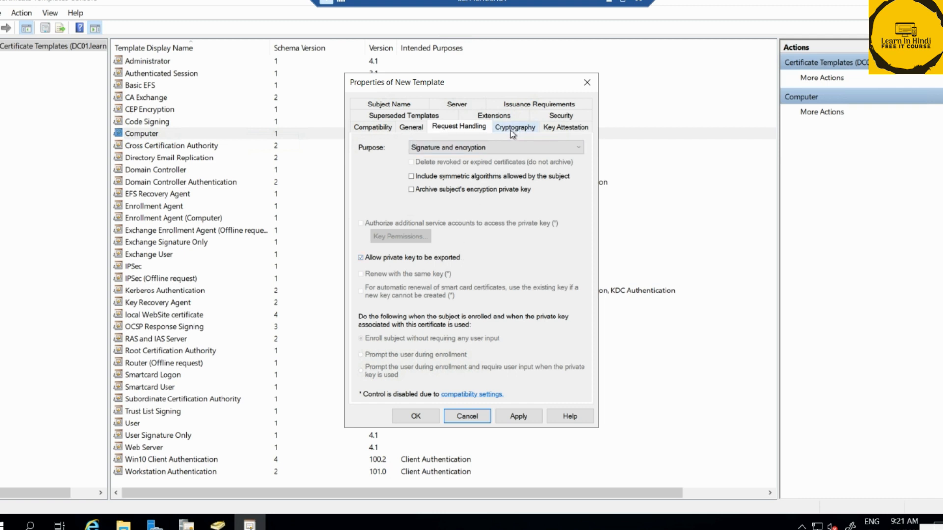
pyautogui.click(507, 146)
pyautogui.click(506, 147)
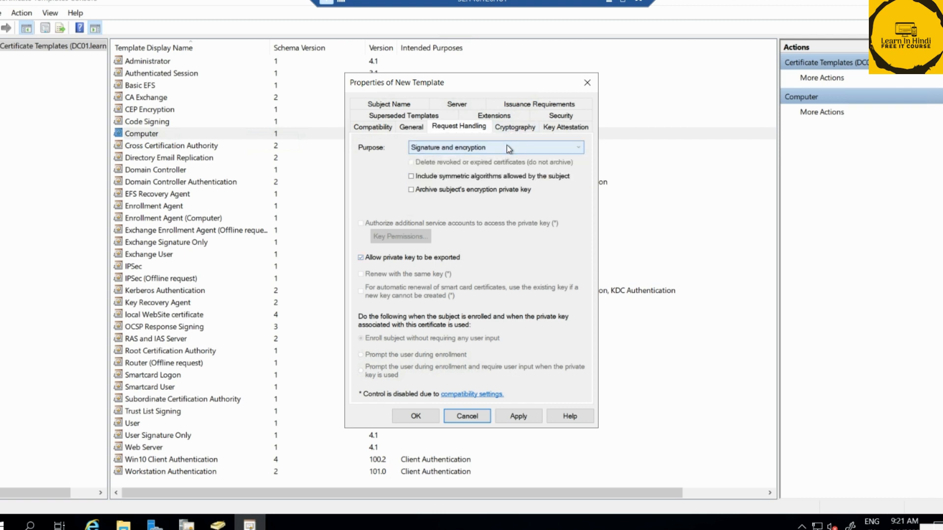
# Add the ADFS01 computer account to the template's security permissions, allow it Full Control, and apply the changes.
pyautogui.click(523, 129)
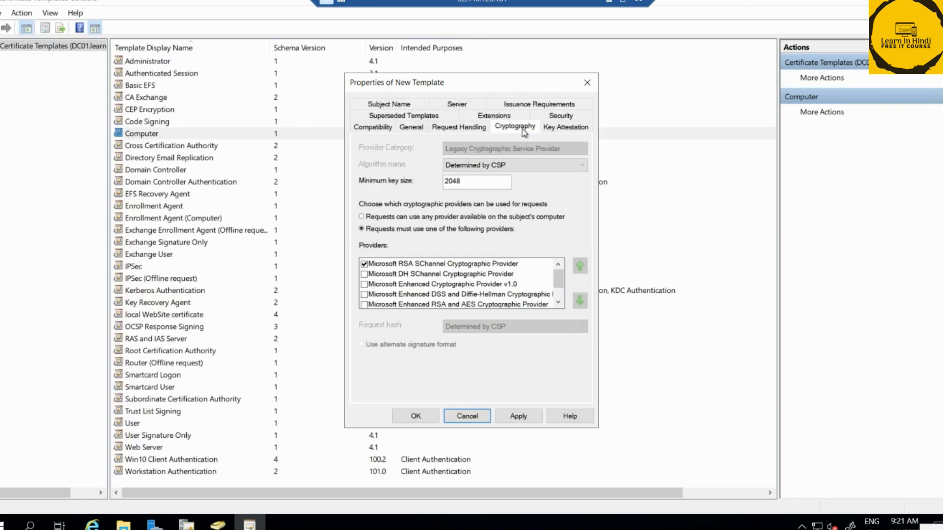
pyautogui.click(563, 128)
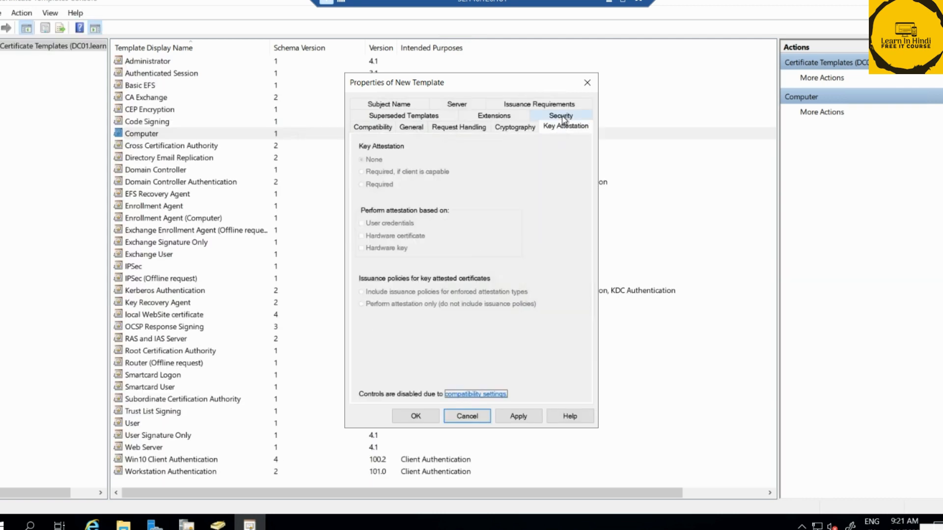
pyautogui.click(560, 116)
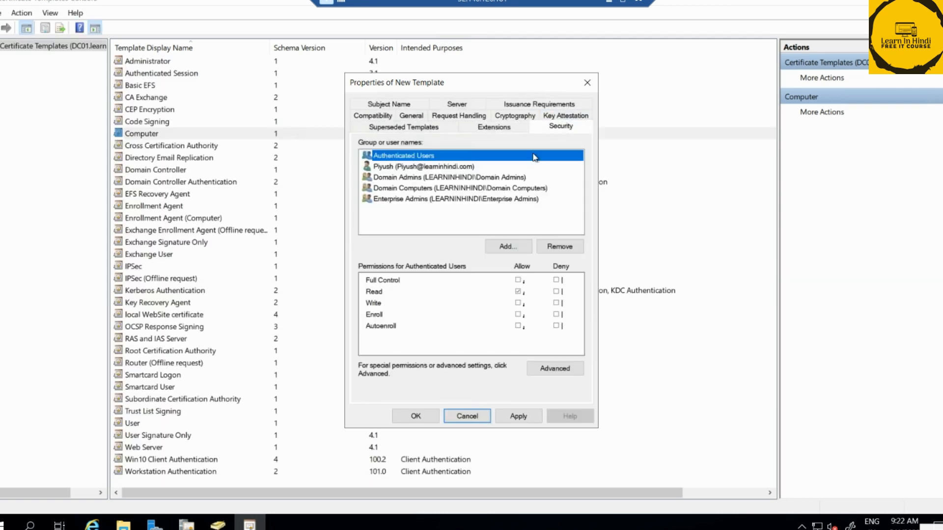
pyautogui.click(495, 249)
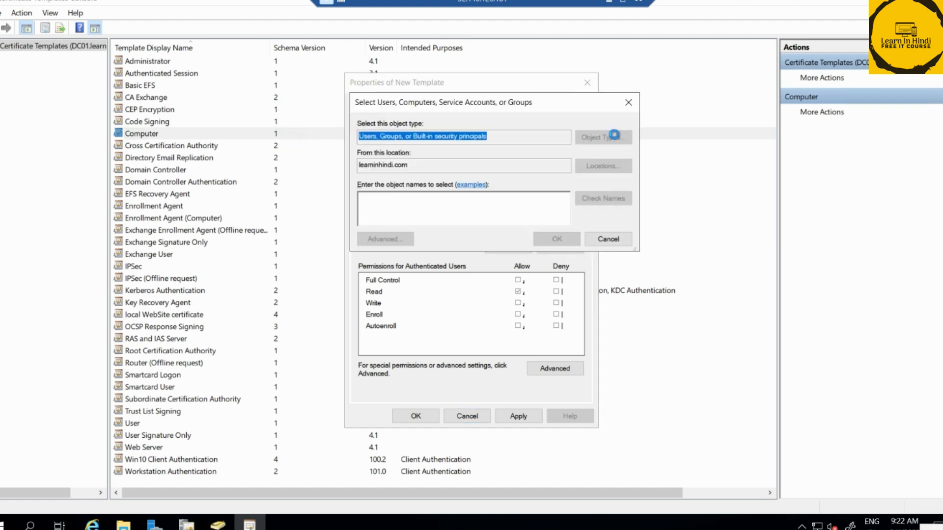
pyautogui.click(617, 137)
pyautogui.click(370, 199)
pyautogui.click(588, 282)
pyautogui.write('adfs')
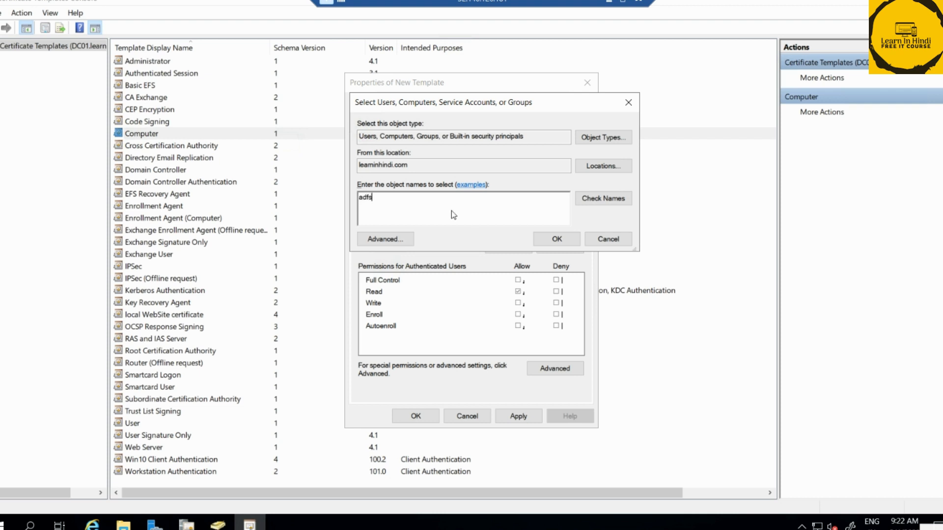
pyautogui.click(601, 201)
pyautogui.click(558, 239)
pyautogui.click(518, 280)
pyautogui.click(519, 422)
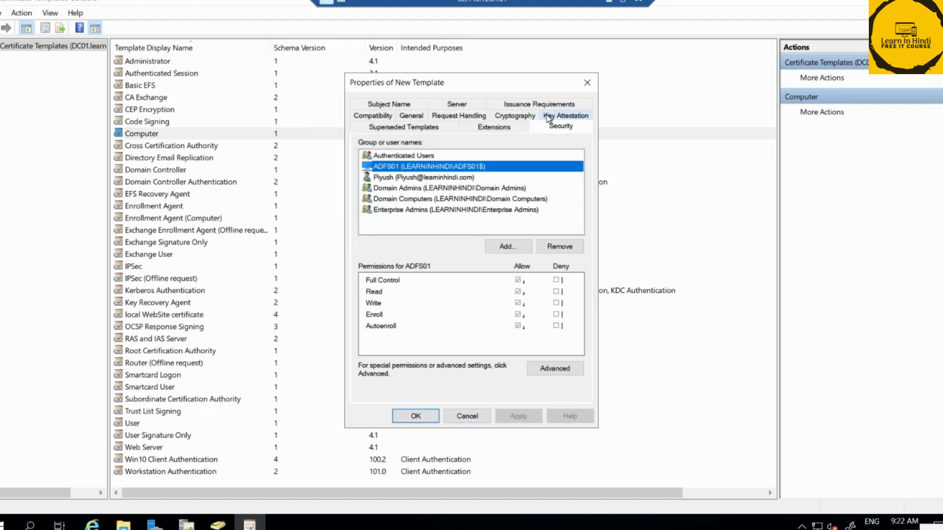
# Set the template's subject name format to Common name, built from Active Directory information, and apply the change.
pyautogui.click(408, 105)
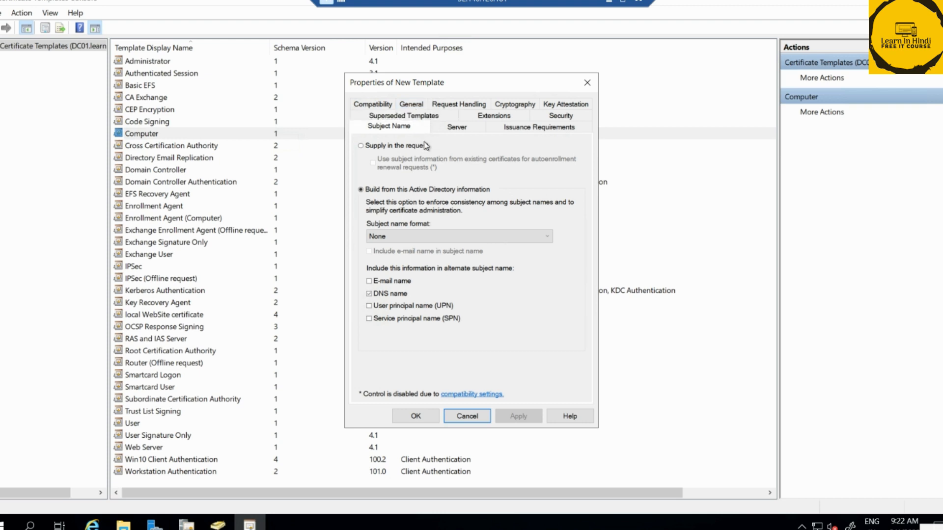
pyautogui.click(401, 238)
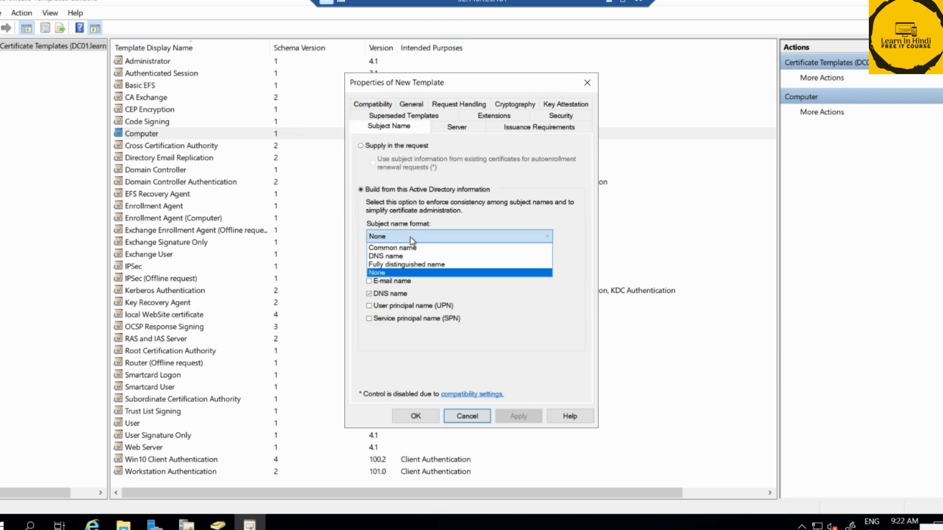
pyautogui.click(400, 256)
pyautogui.click(419, 240)
pyautogui.click(399, 257)
pyautogui.click(401, 237)
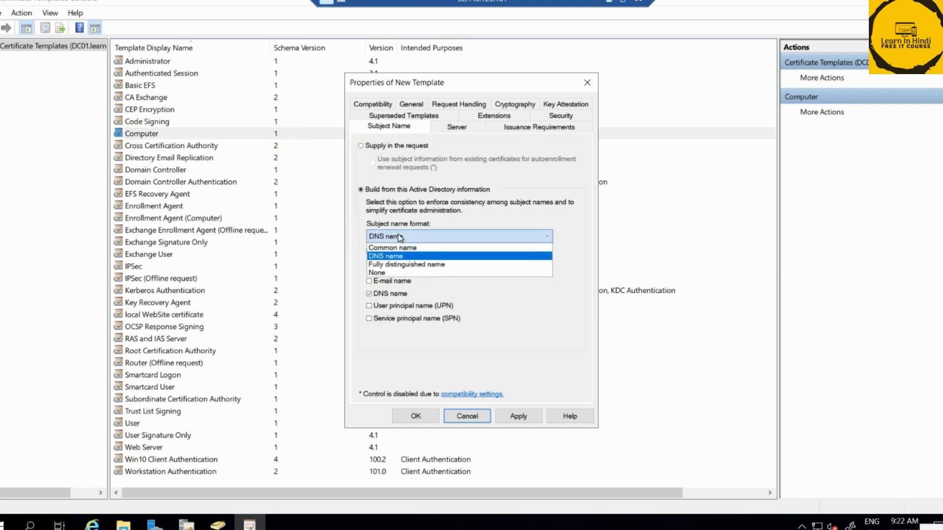
pyautogui.click(399, 248)
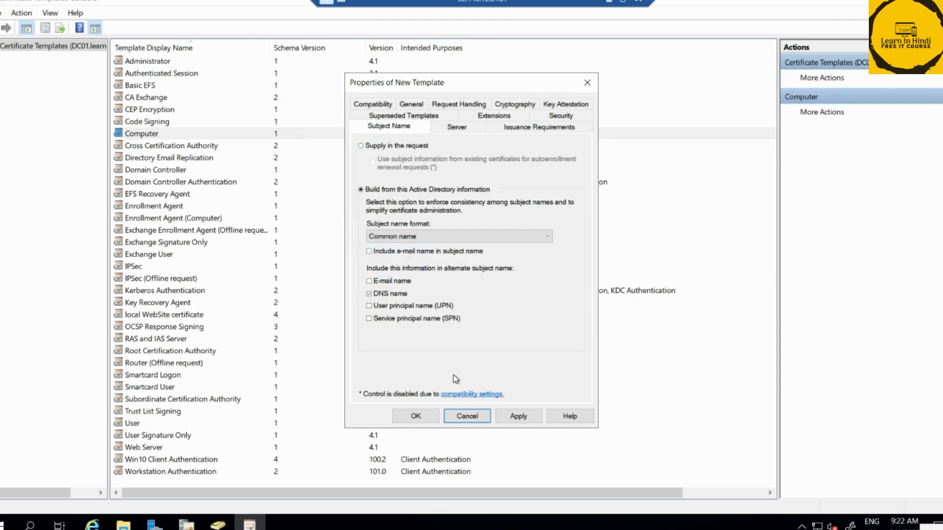
pyautogui.click(519, 417)
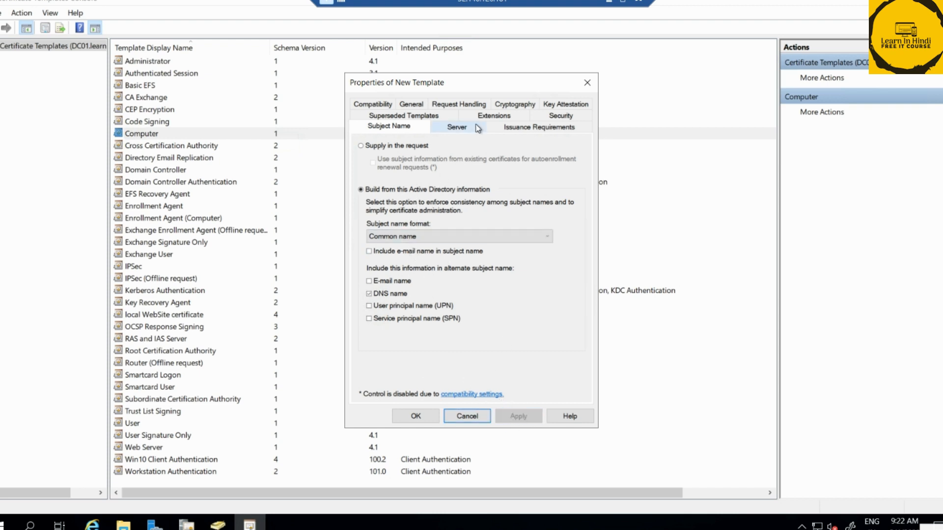
# Review the ADFS template's general, request handling, cryptography, key attestation, security, server and superseded template settings.
pyautogui.click(411, 104)
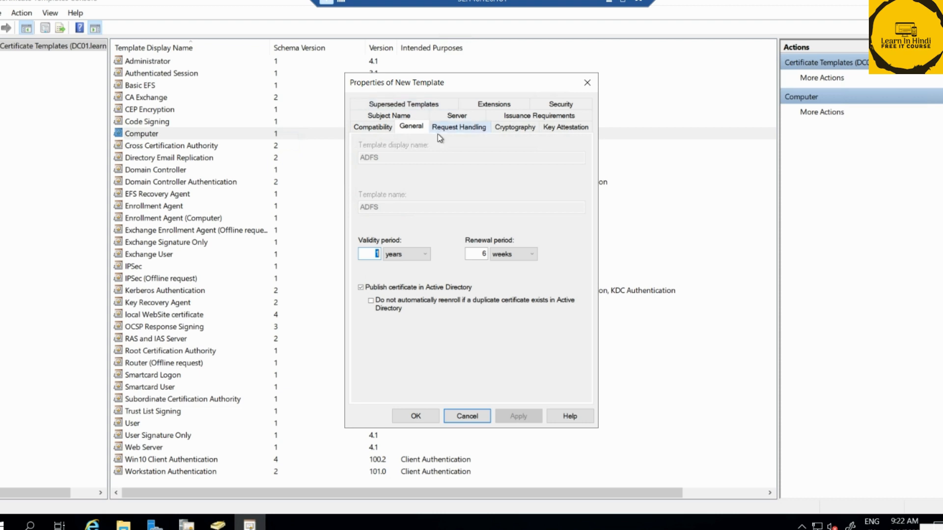
pyautogui.click(450, 127)
pyautogui.click(506, 129)
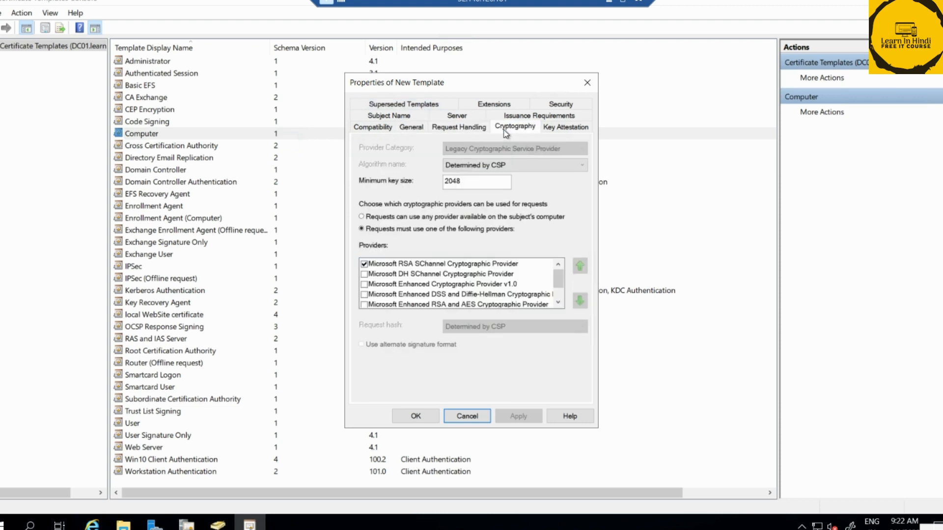
pyautogui.click(563, 129)
pyautogui.click(561, 104)
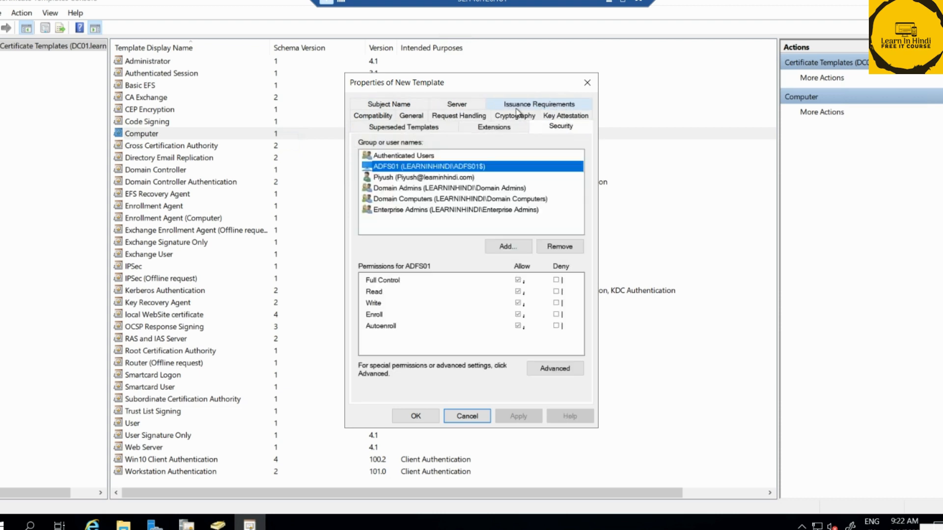
pyautogui.click(457, 104)
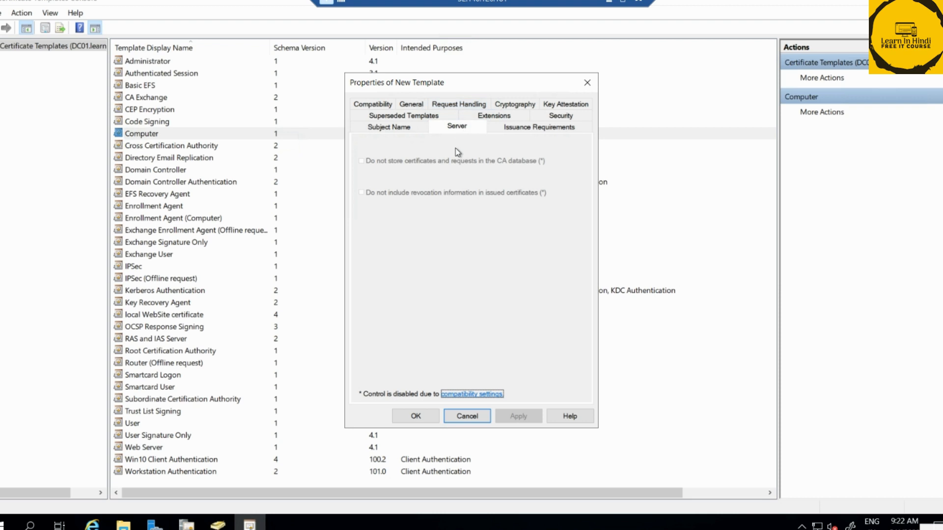
pyautogui.click(396, 118)
# Check the application policies in the ADFS template's extensions and save the template.
pyautogui.click(494, 116)
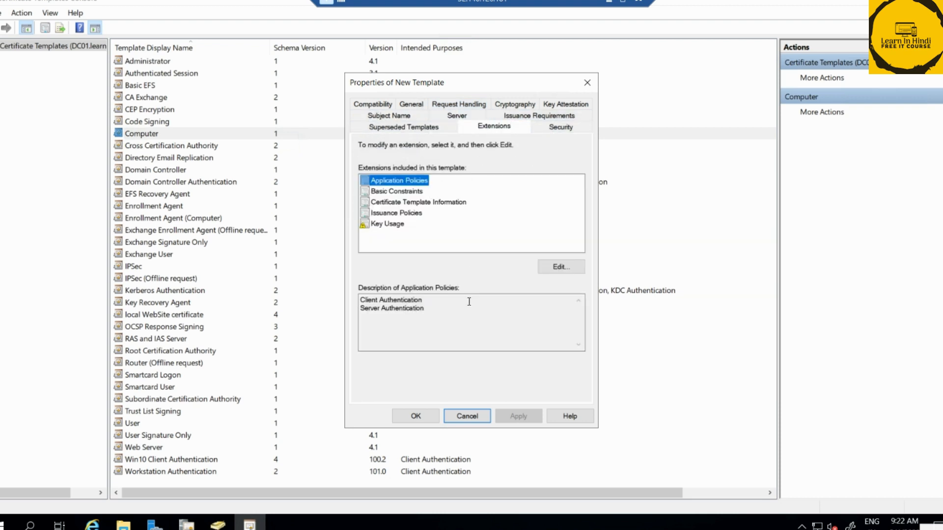
pyautogui.moveTo(427, 308); pyautogui.dragTo(359, 296)
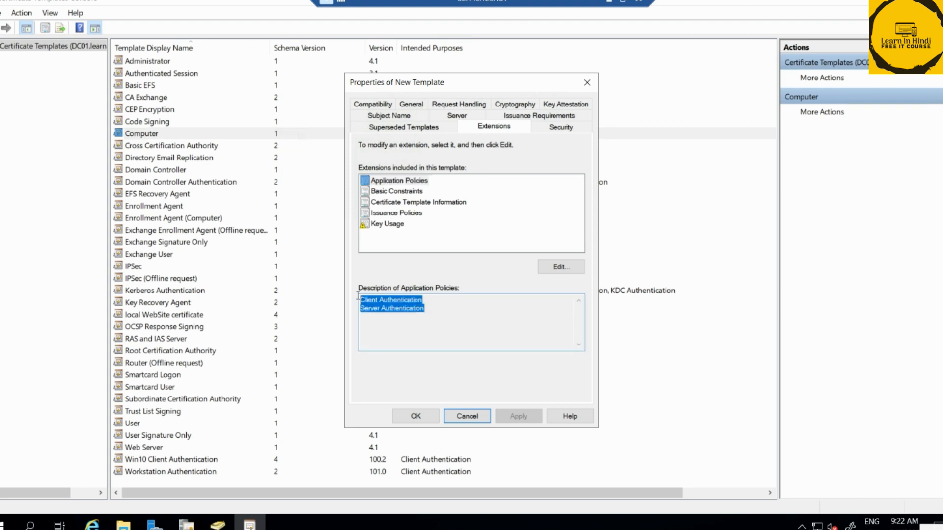
pyautogui.click(443, 311)
pyautogui.moveTo(442, 312); pyautogui.dragTo(358, 294)
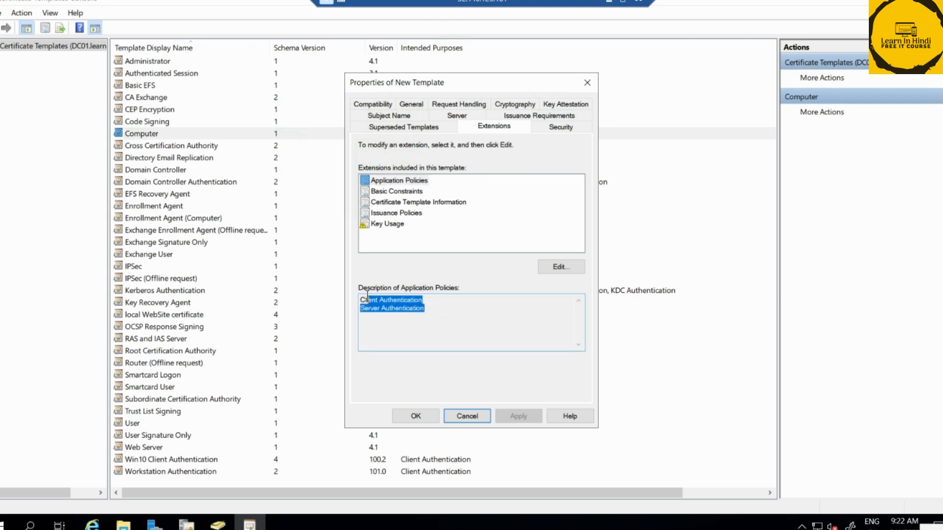
pyautogui.click(438, 312)
pyautogui.moveTo(438, 311); pyautogui.dragTo(346, 296)
pyautogui.click(416, 415)
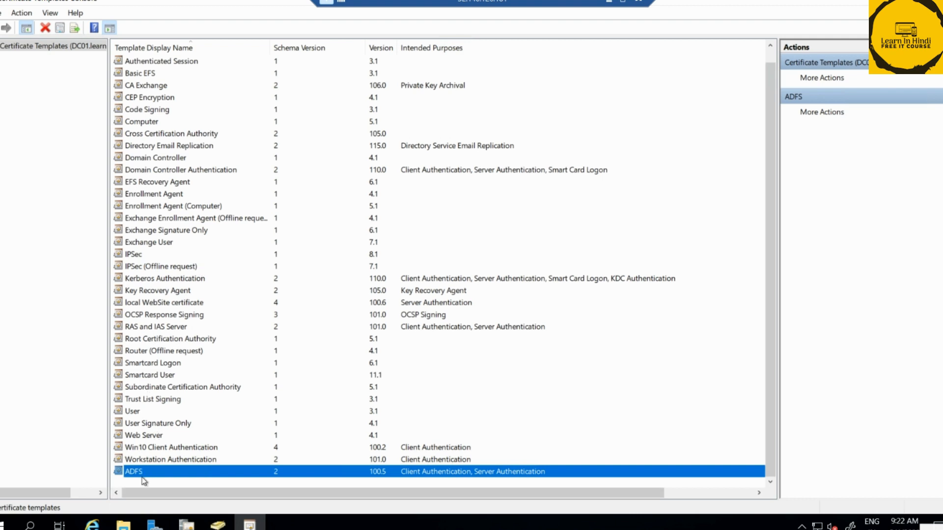
# Enable the ADFS certificate template for issuing on the certification authority.
pyautogui.click(187, 525)
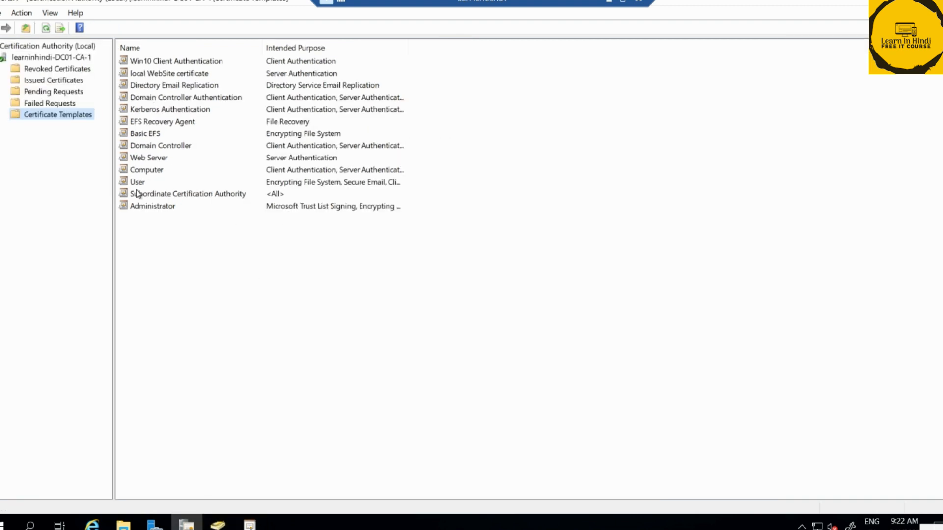
pyautogui.rightClick(52, 118)
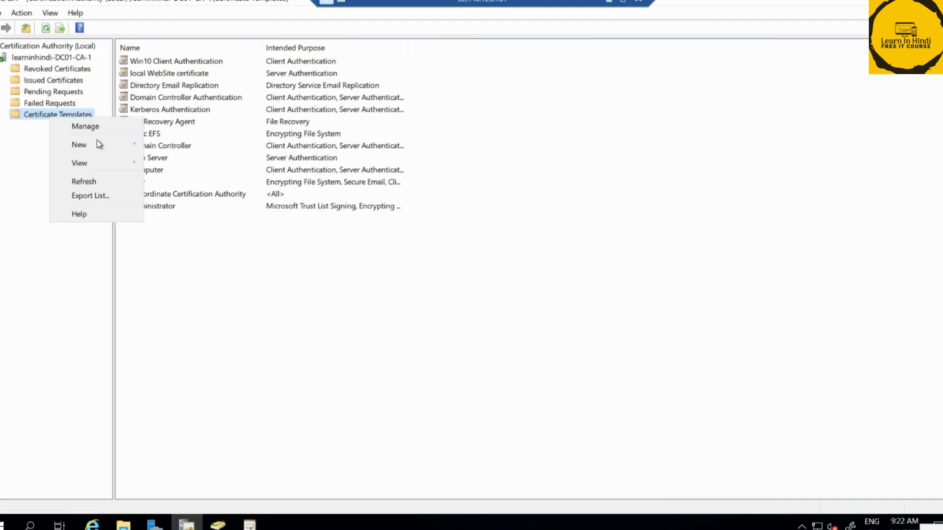
pyautogui.moveTo(111, 145)
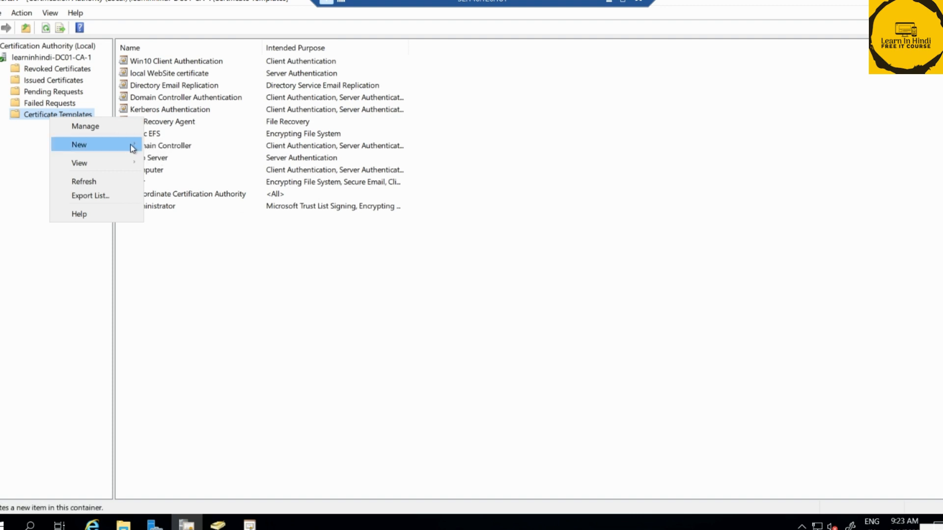
pyautogui.click(178, 146)
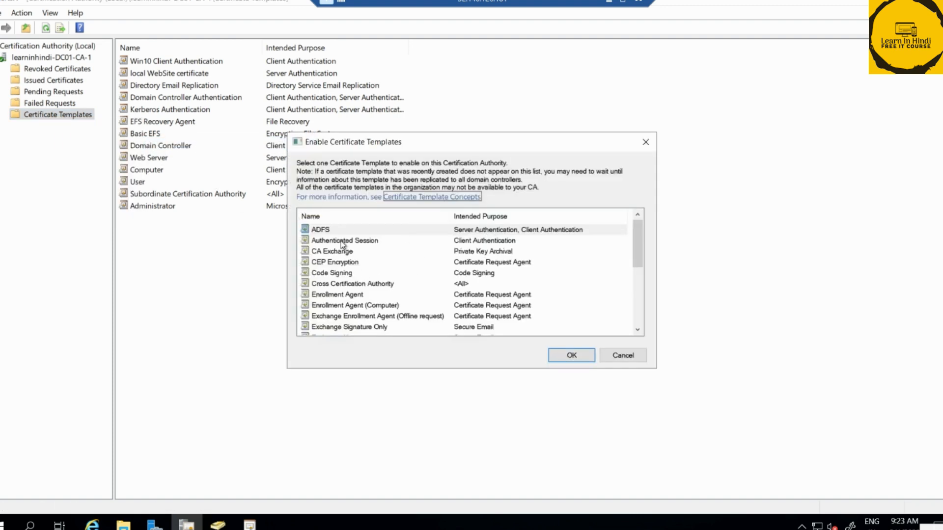
pyautogui.click(343, 234)
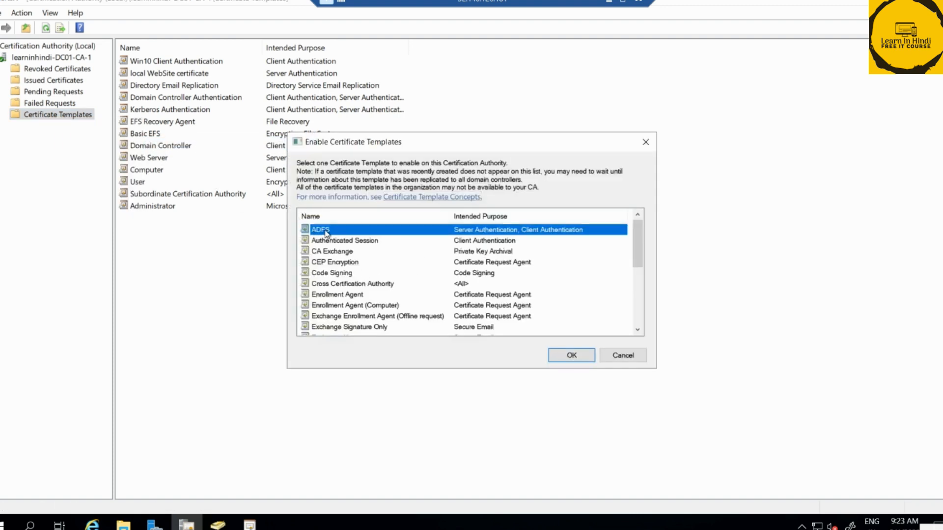
pyautogui.click(571, 355)
pyautogui.click(180, 62)
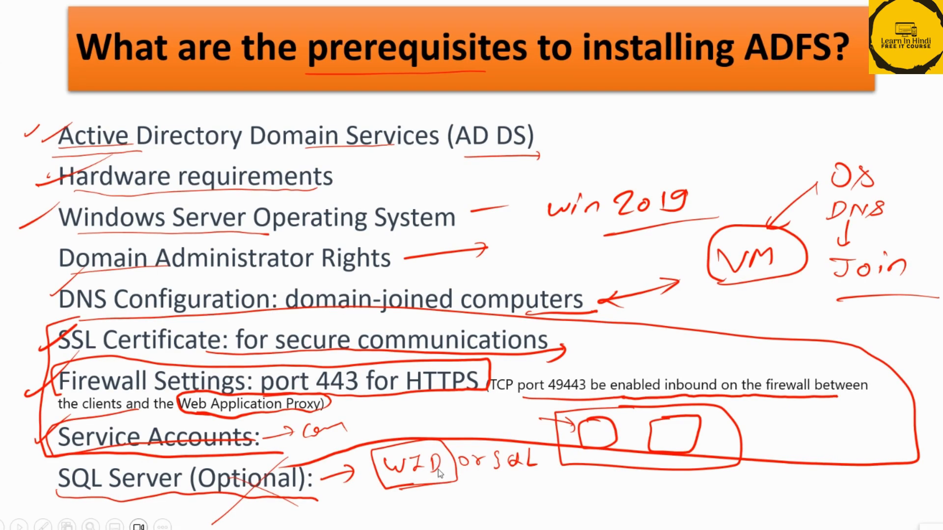
# Switch to the ADFS01 server's remote session and run mmc to open the Microsoft Management Console with elevation allowed.
pyautogui.press('super')
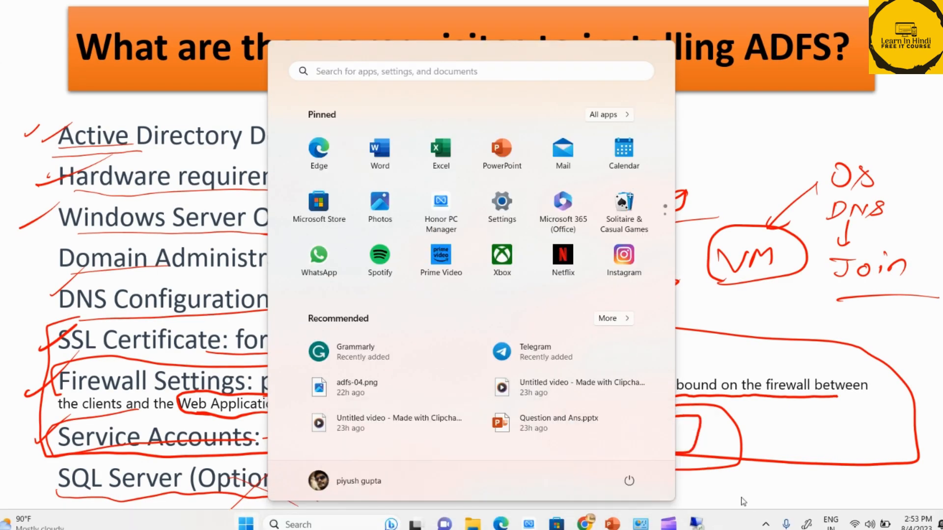
pyautogui.click(800, 451)
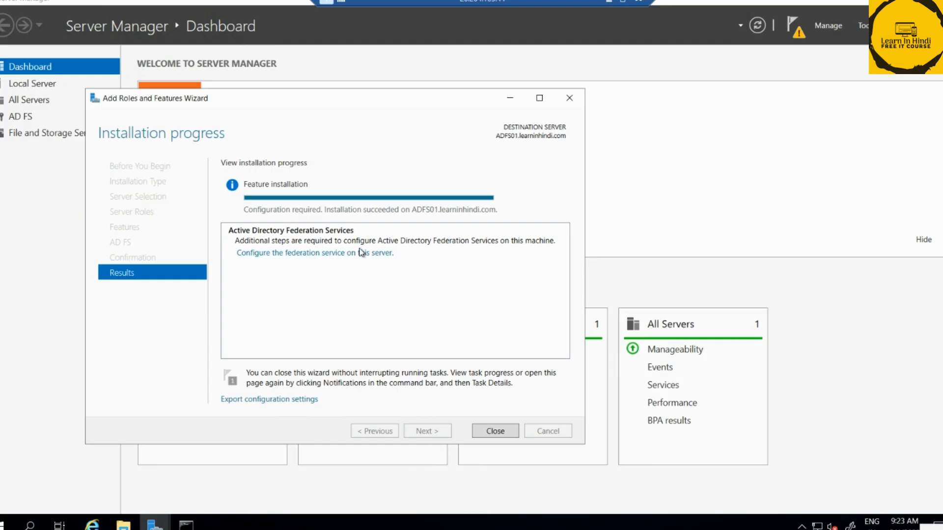
pyautogui.press('super+r')
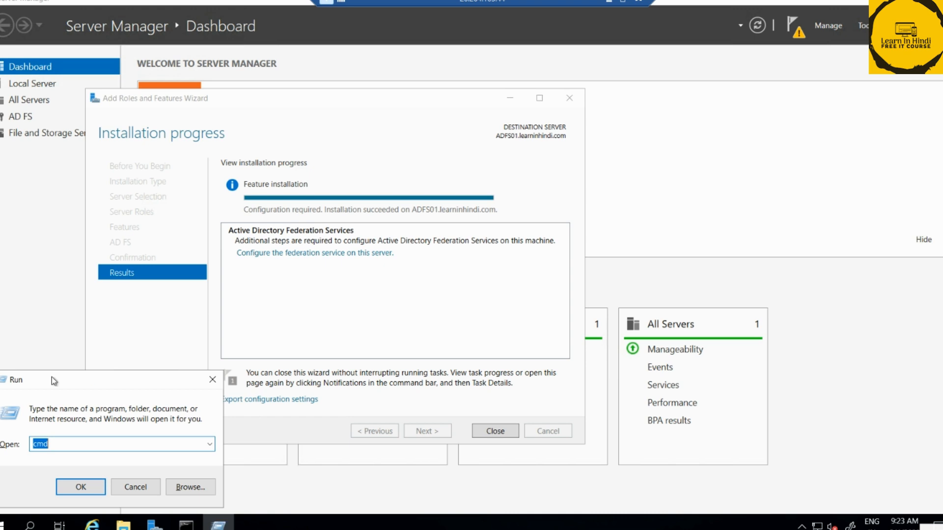
pyautogui.write('mmc')
pyautogui.press('Return')
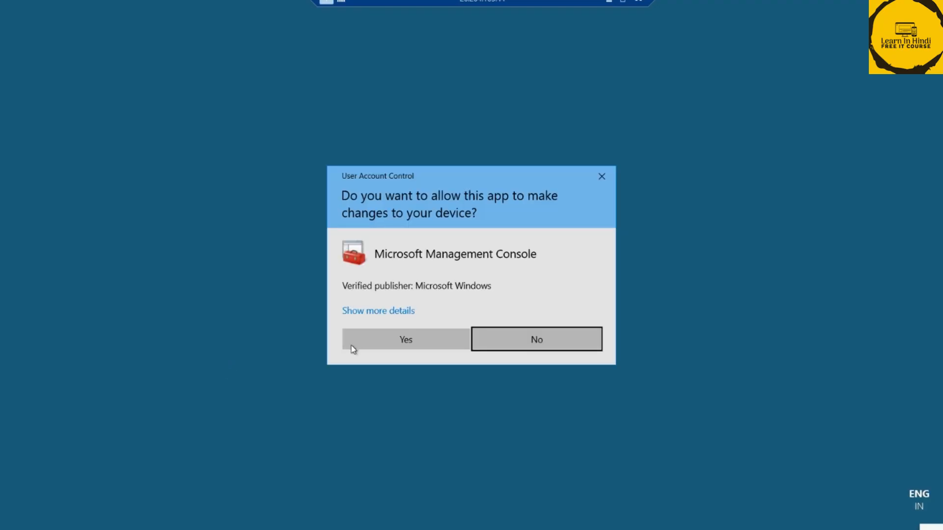
pyautogui.click(372, 336)
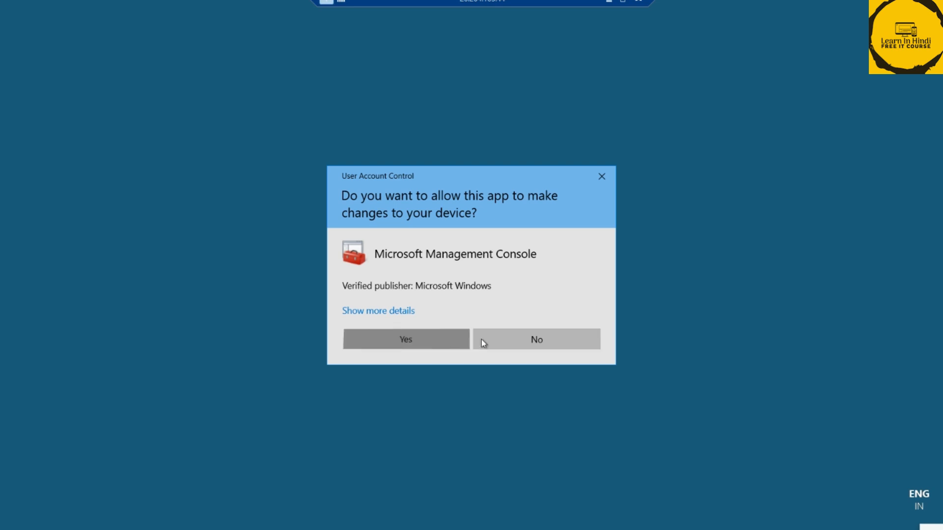
pyautogui.click(569, 348)
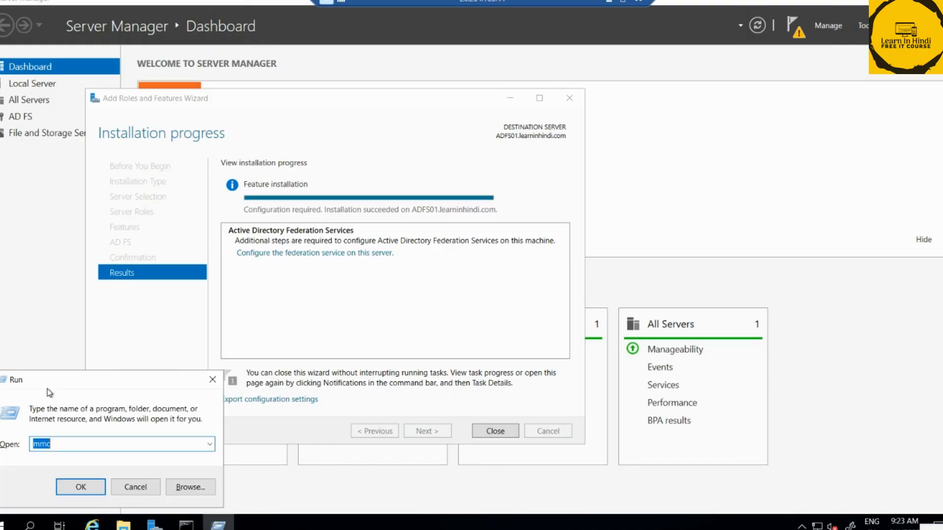
pyautogui.click(74, 444)
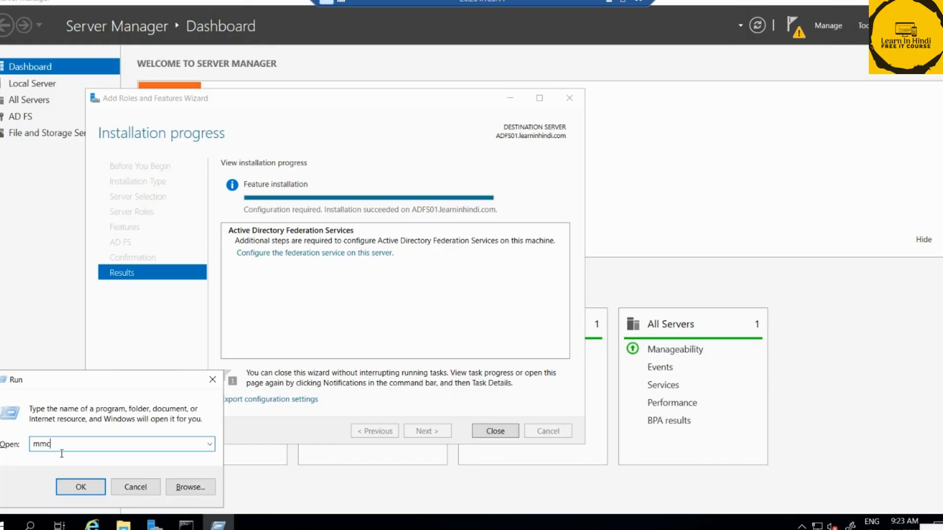
pyautogui.click(73, 486)
pyautogui.click(423, 338)
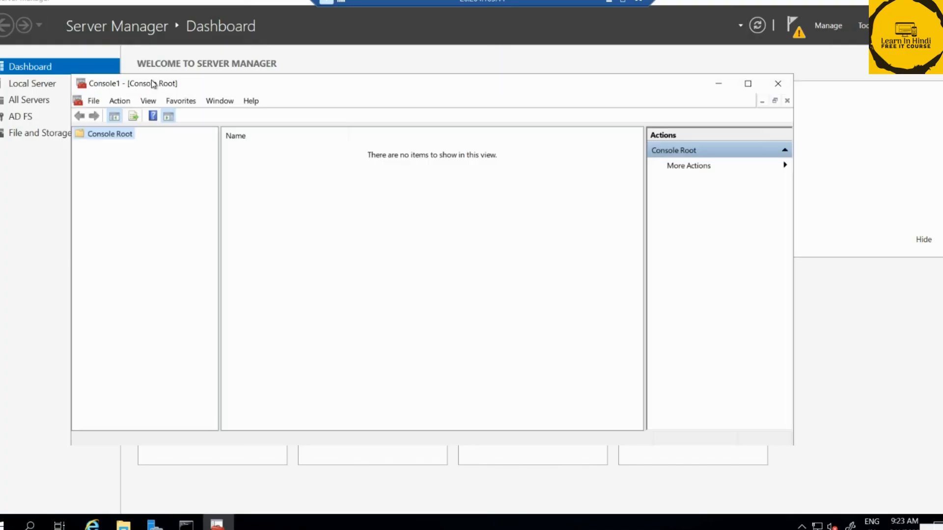
# Add the Certificates snap-in to the console for the computer account, managing the local computer.
pyautogui.click(93, 101)
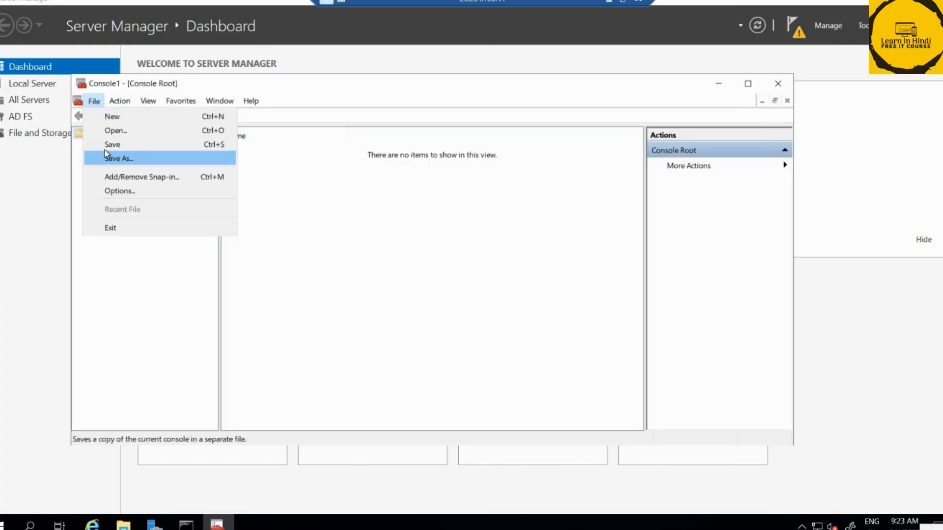
pyautogui.click(144, 180)
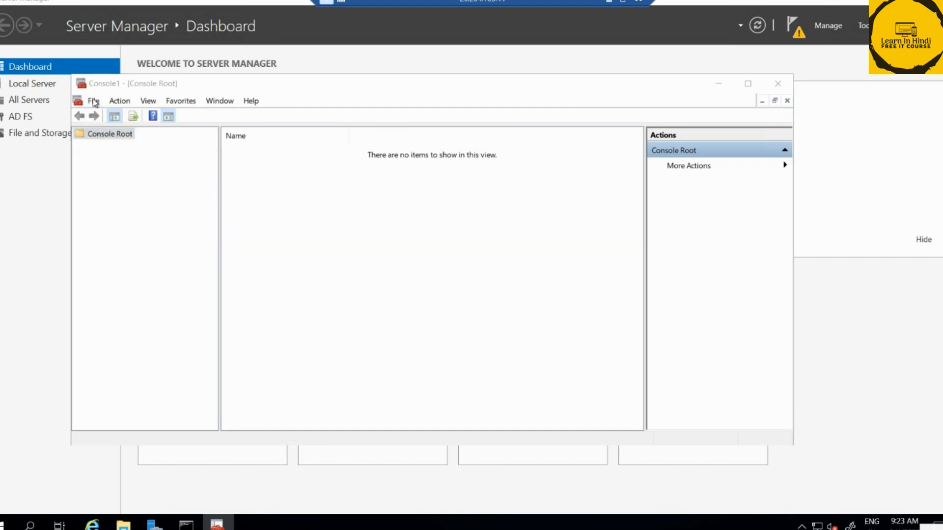
pyautogui.click(257, 215)
pyautogui.click(396, 249)
pyautogui.click(297, 188)
pyautogui.click(474, 339)
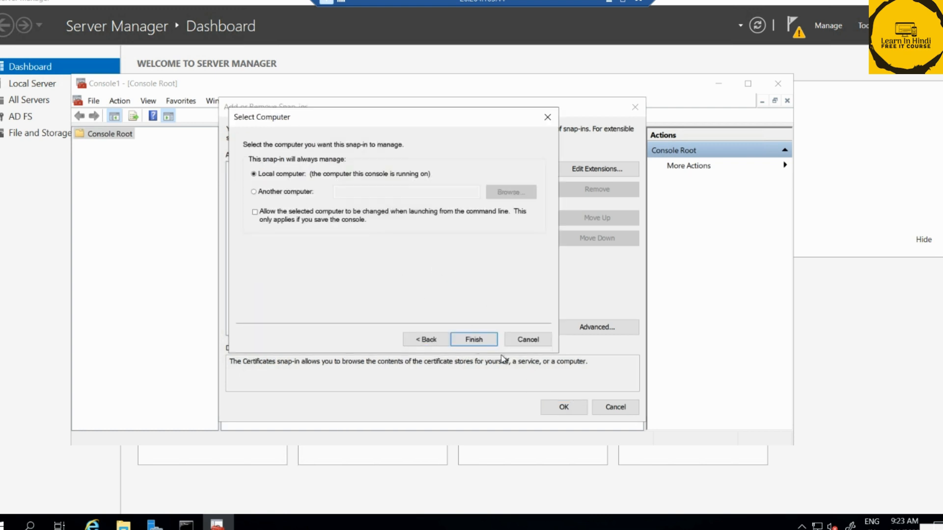
pyautogui.click(473, 340)
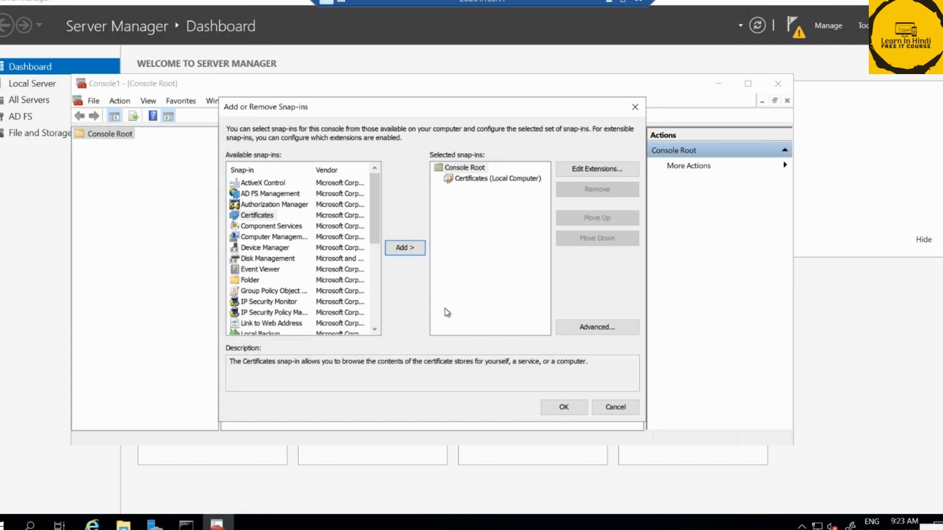
pyautogui.click(563, 407)
# Maximize the console and open the Certificates folder in the local computer's Personal store.
pyautogui.click(157, 147)
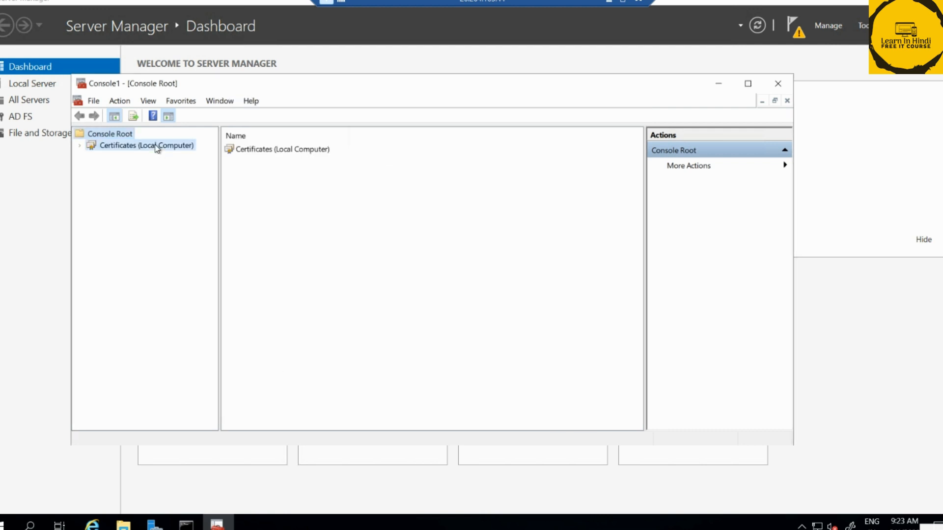
pyautogui.doubleClick(157, 146)
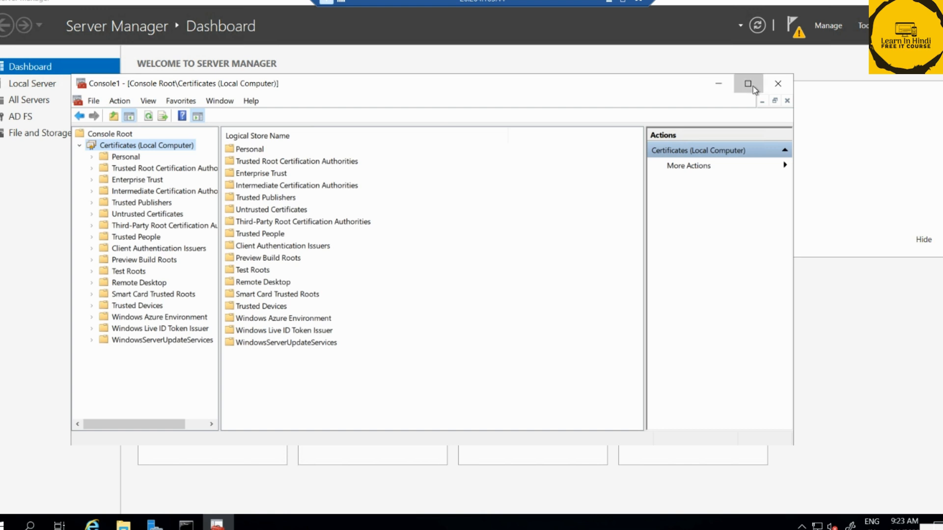
pyautogui.click(753, 89)
pyautogui.doubleClick(40, 70)
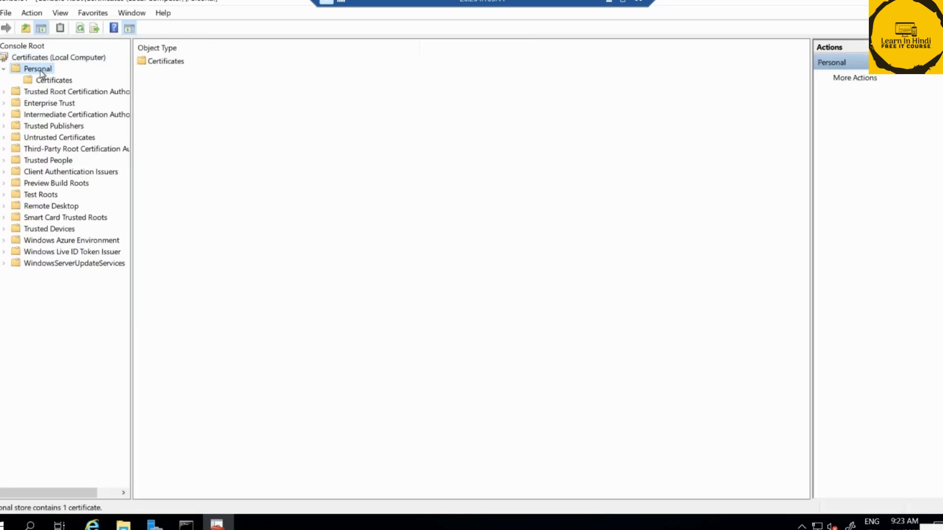
pyautogui.rightClick(40, 72)
pyautogui.click(41, 81)
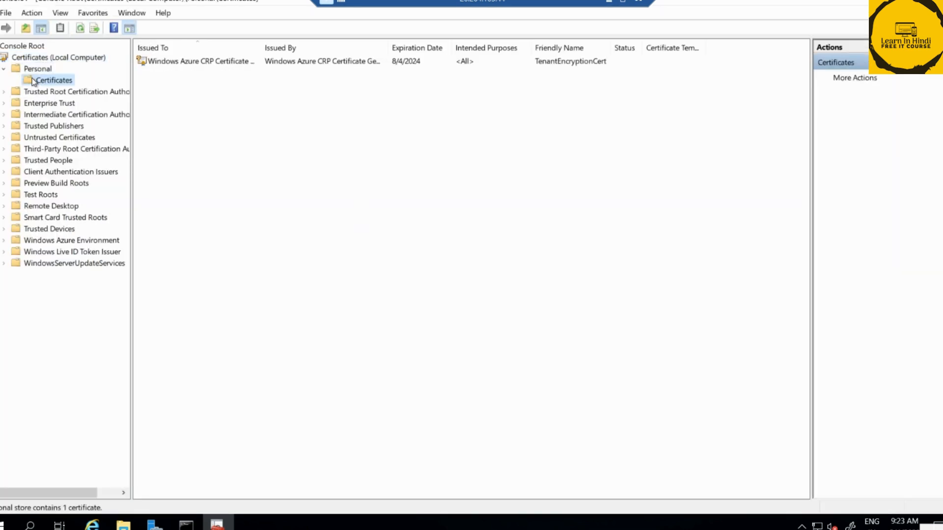
# Request a new certificate in the Personal store through the Active Directory Enrollment Policy and enroll the ADFS template.
pyautogui.rightClick(42, 82)
pyautogui.moveTo(94, 91)
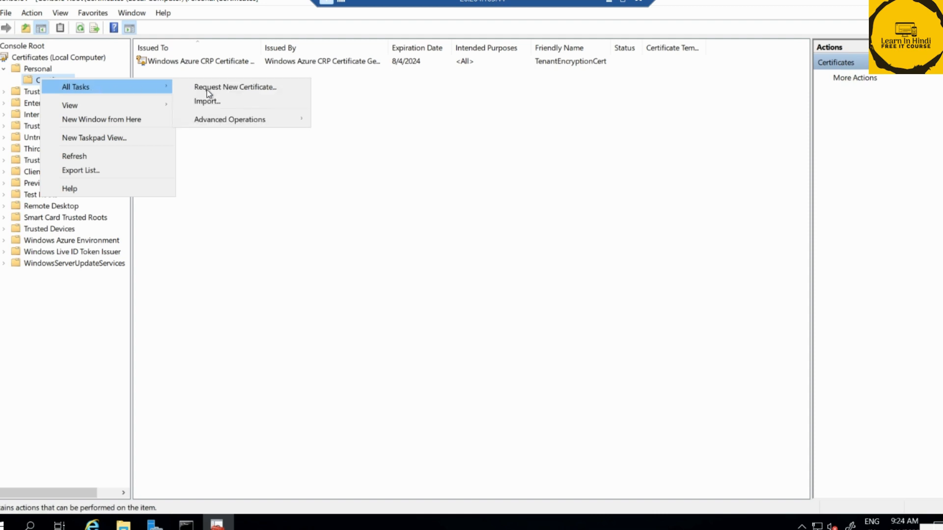
pyautogui.click(225, 92)
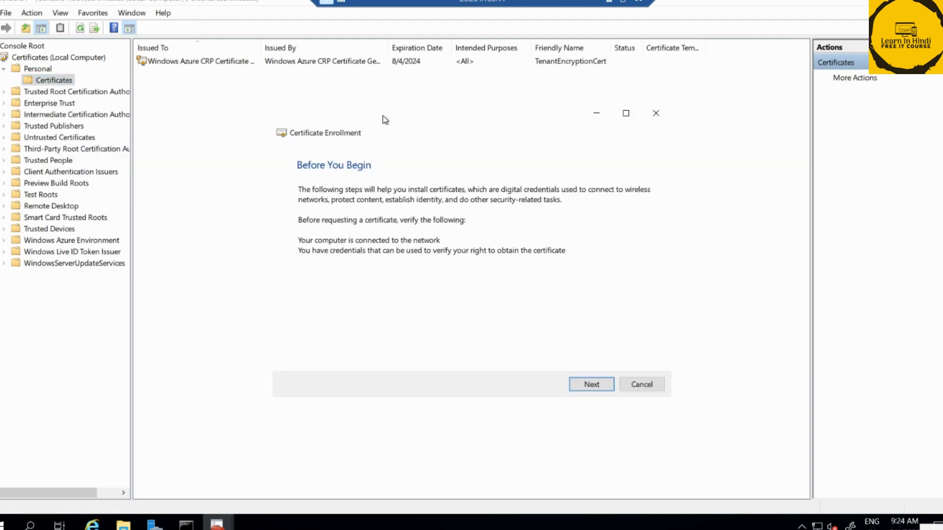
pyautogui.click(588, 384)
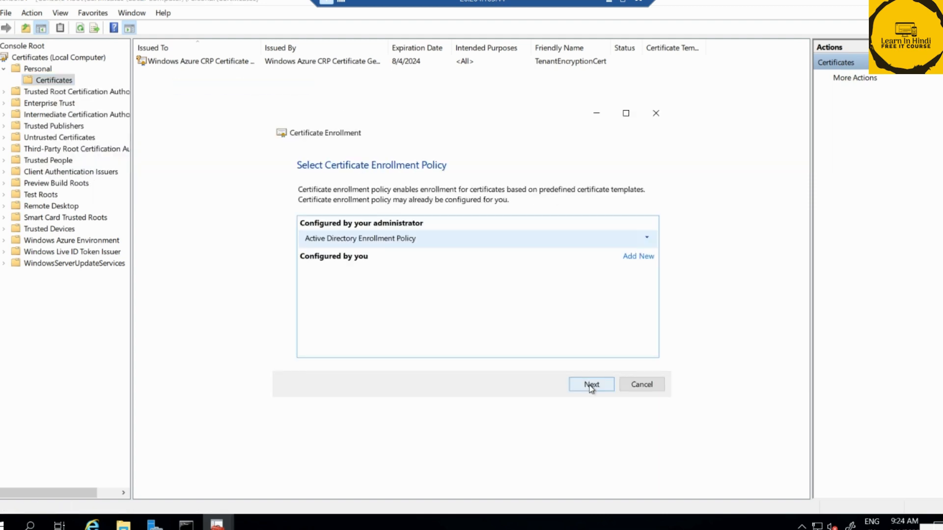
pyautogui.click(592, 386)
pyautogui.click(309, 241)
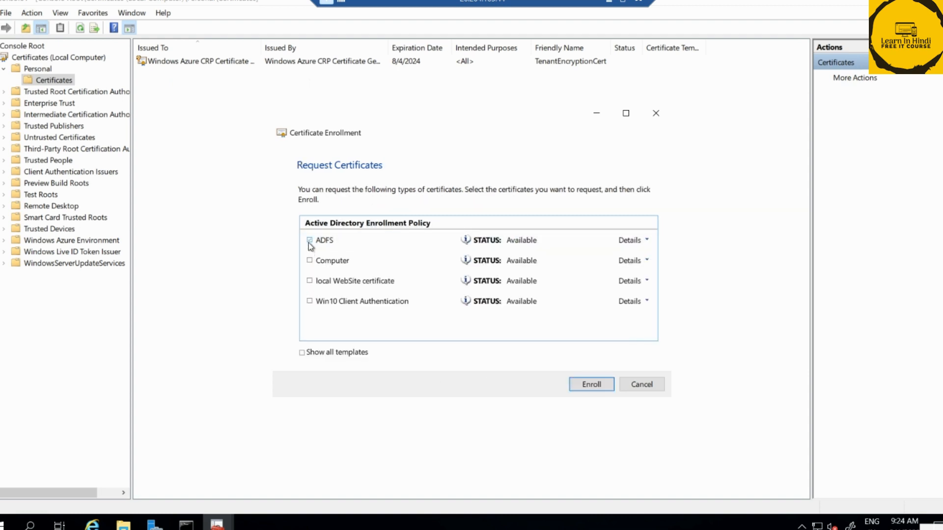
pyautogui.click(597, 385)
pyautogui.click(650, 386)
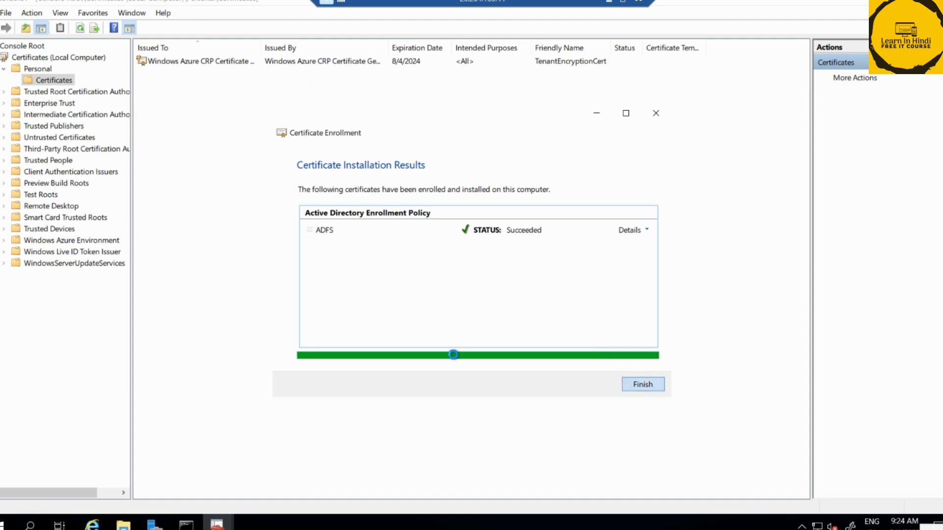
# Refresh the certificate list and review the general information and details of the certificate issued from the ADFS template.
pyautogui.rightClick(413, 209)
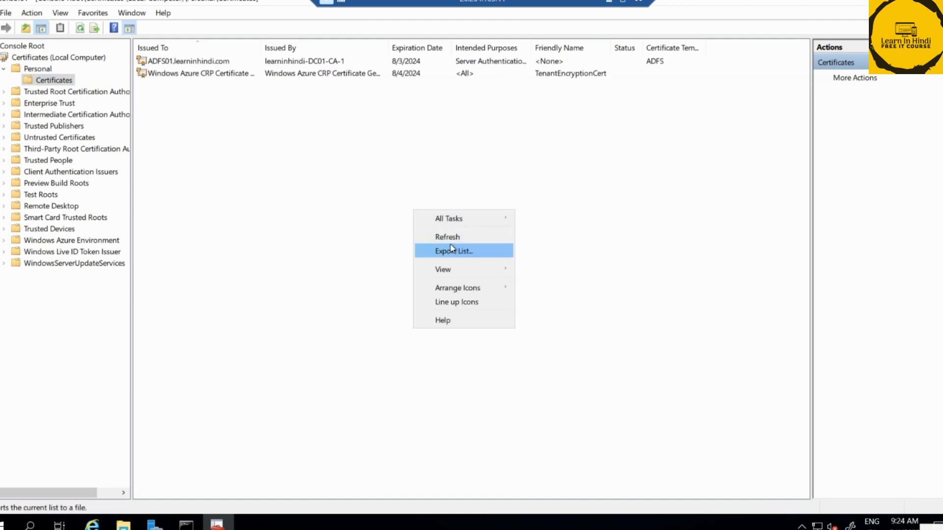
pyautogui.click(423, 236)
pyautogui.doubleClick(316, 62)
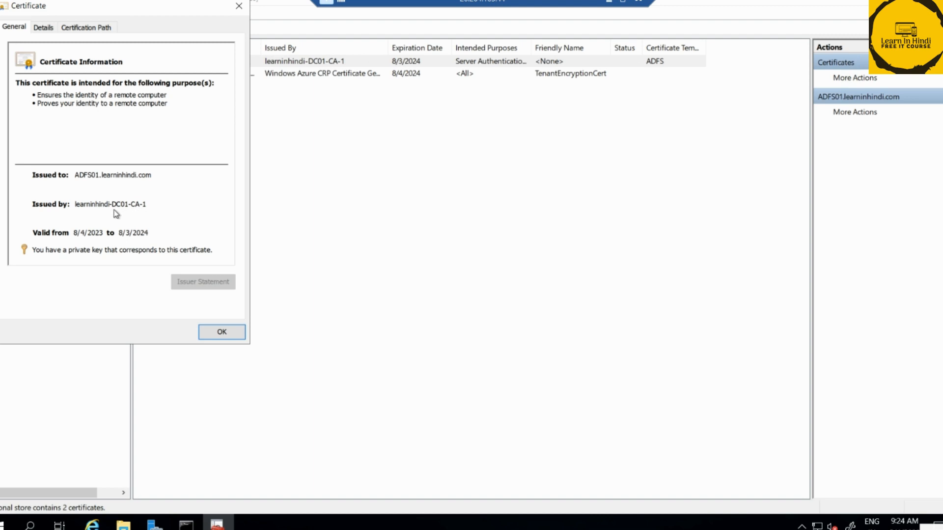
pyautogui.click(45, 29)
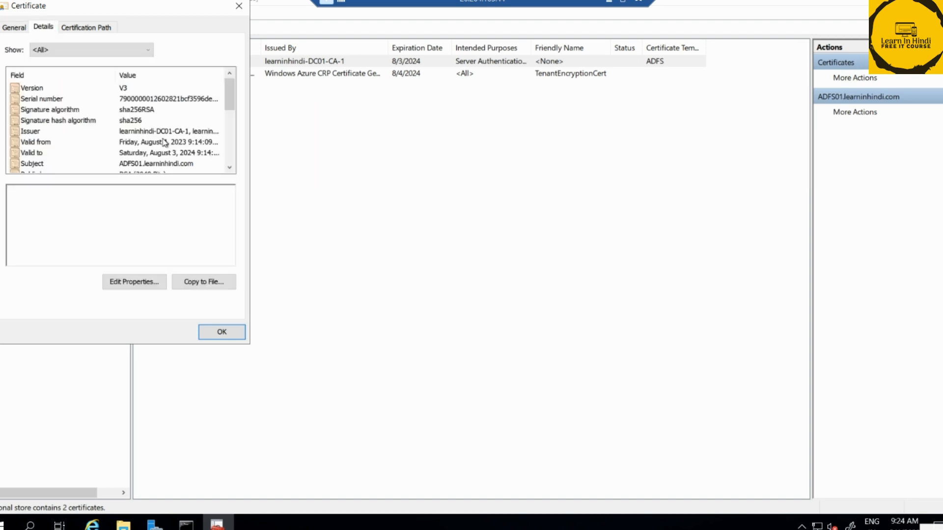
pyautogui.click(220, 333)
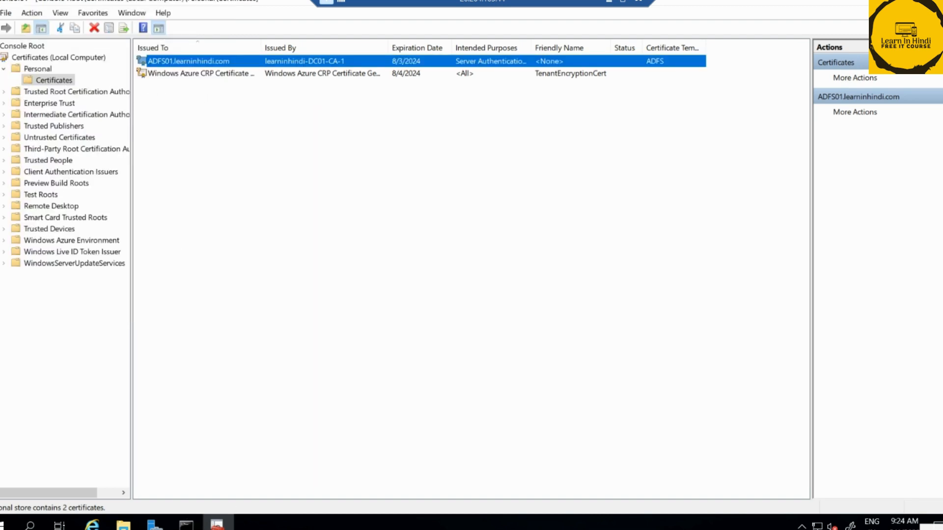
# Return to the role installation results and start configuring the federation service on this server.
pyautogui.click(887, 2)
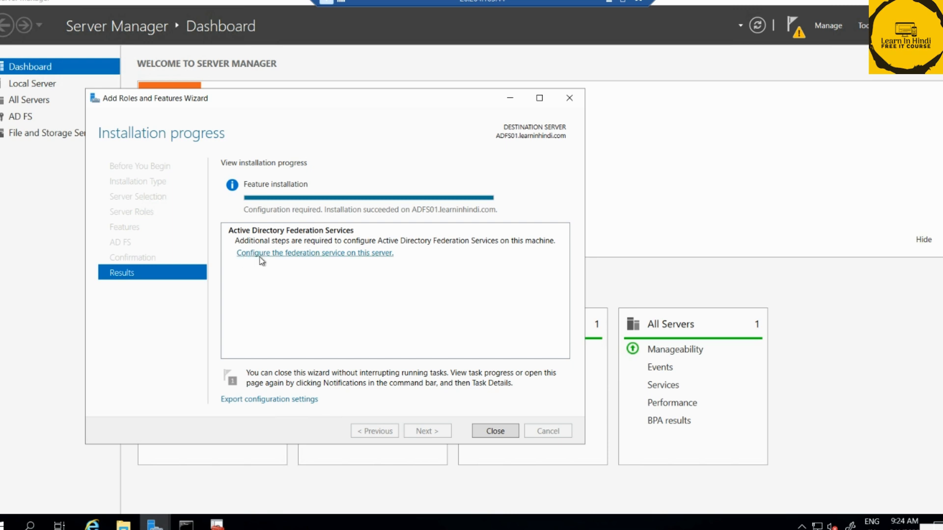
pyautogui.click(345, 255)
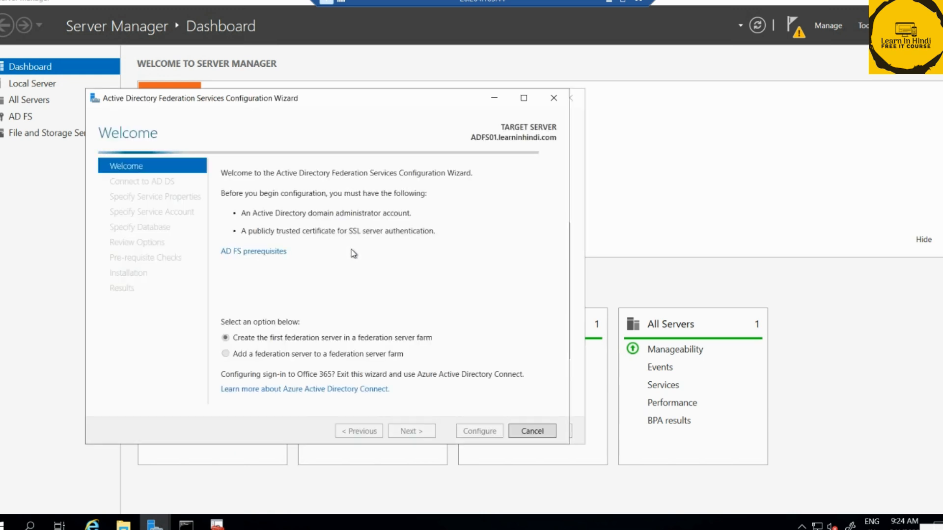
pyautogui.moveTo(364, 100); pyautogui.dragTo(517, 108)
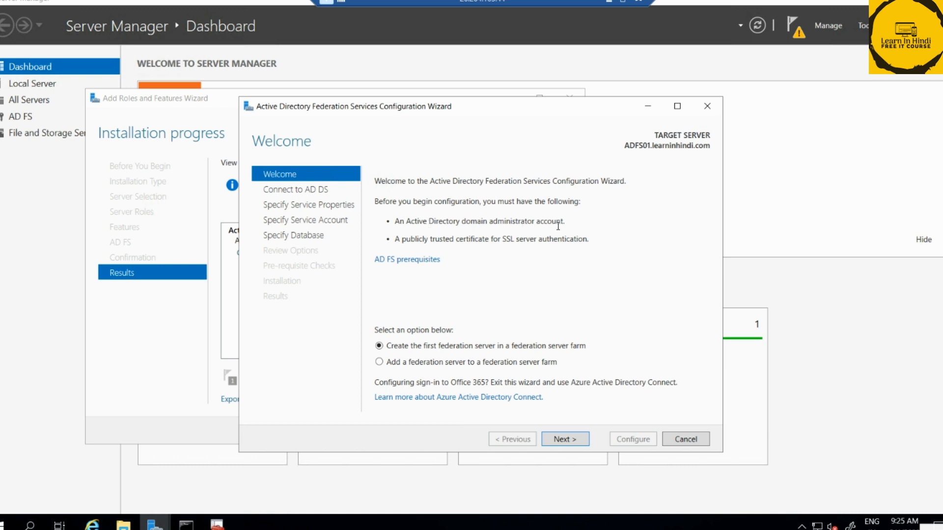
# Switch to the Command Prompt and run whoami to check the signed-in account.
pyautogui.click(186, 524)
pyautogui.scroll(-4, 342, 372)
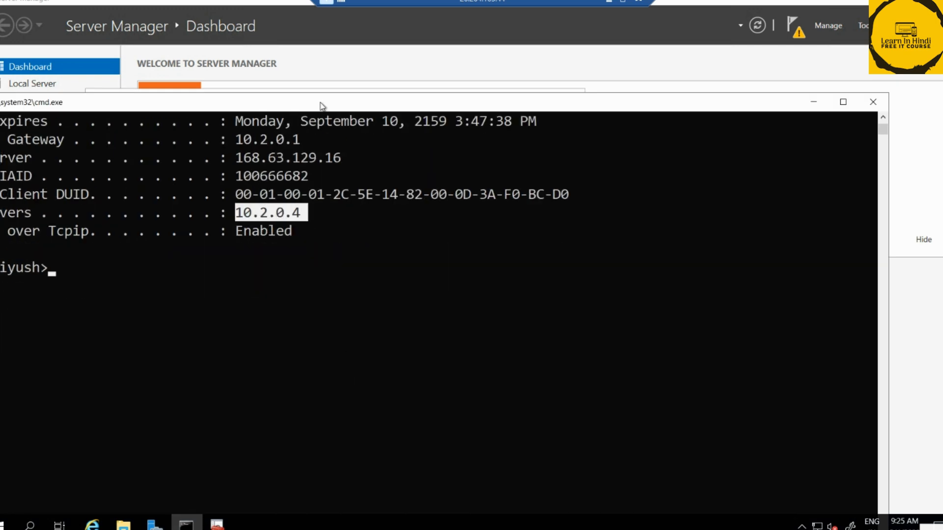
pyautogui.doubleClick(322, 104)
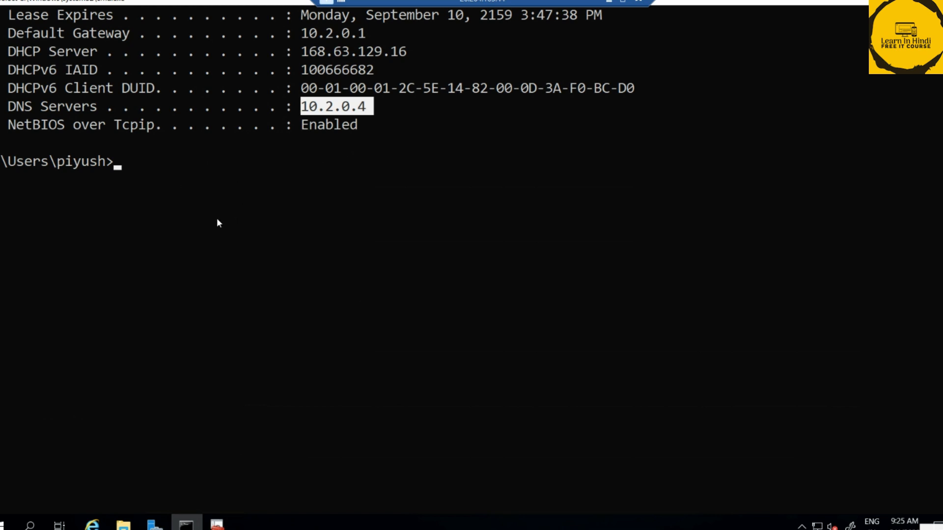
pyautogui.write('who')
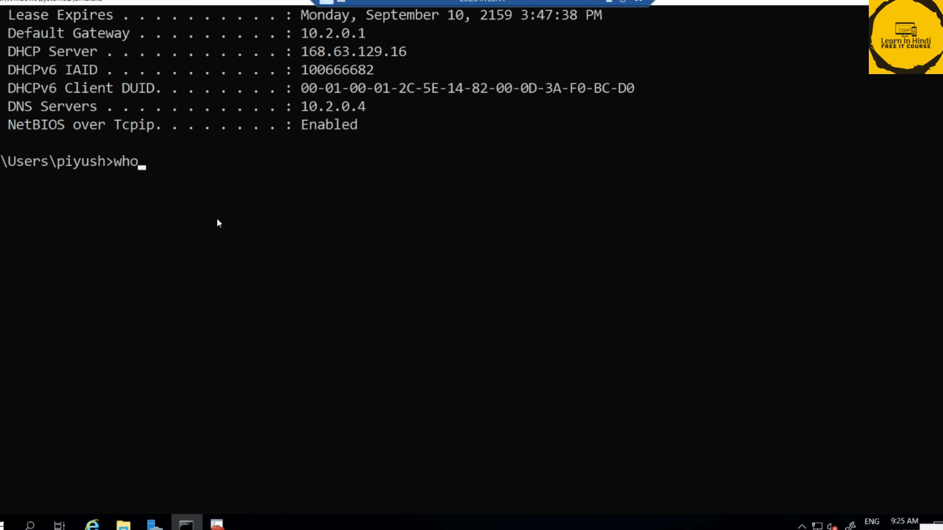
pyautogui.write('ami')
pyautogui.press('Return')
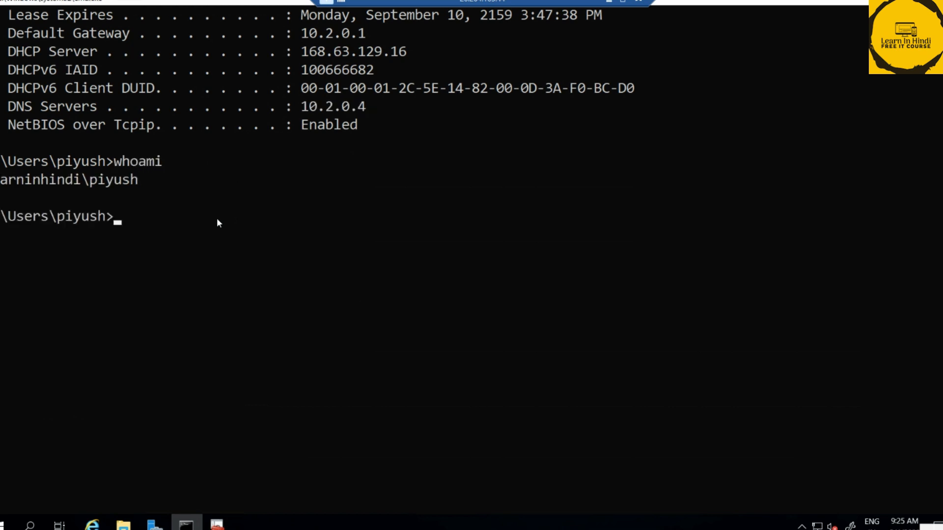
# Run whoami /all and examine the account's group memberships, highlighting the Enterprise Admins and Domain Admins entries.
pyautogui.press('Up')
pyautogui.write('/all')
pyautogui.press('Return')
pyautogui.scroll(4, 208, 217)
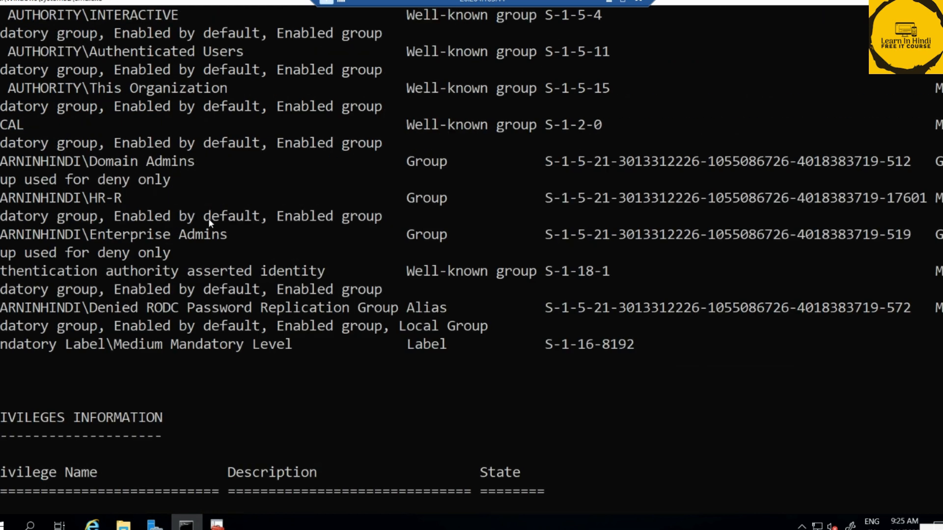
pyautogui.scroll(3, 178, 219)
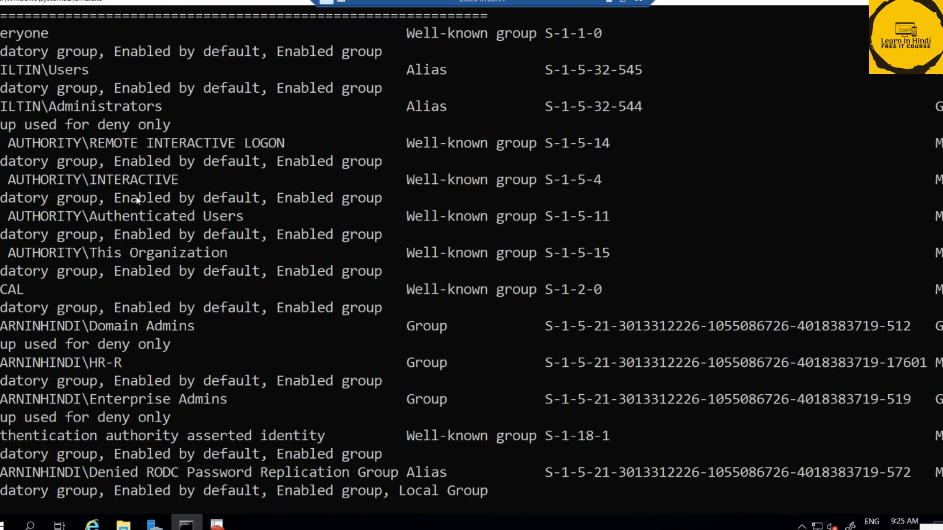
pyautogui.scroll(-6, 196, 230)
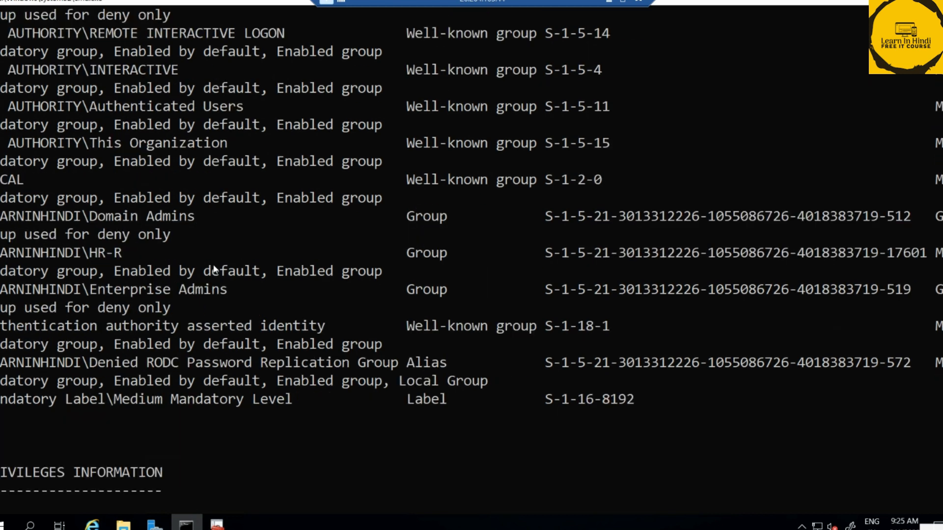
pyautogui.scroll(-2, 213, 269)
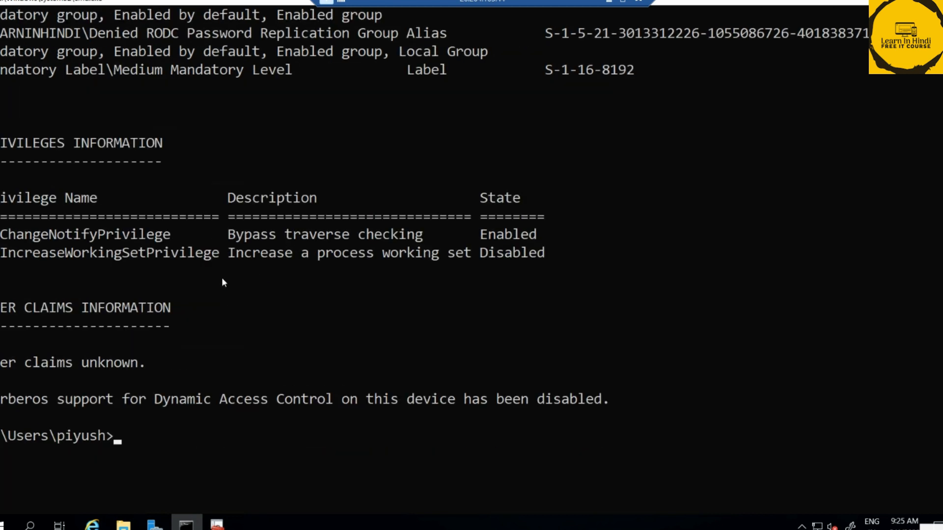
pyautogui.scroll(8, 222, 278)
pyautogui.scroll(2, 221, 275)
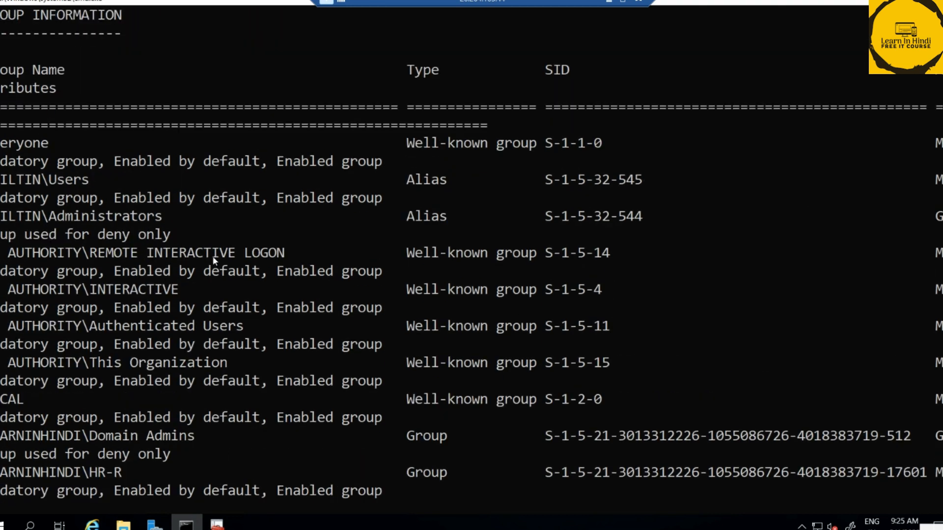
pyautogui.scroll(-1, 171, 262)
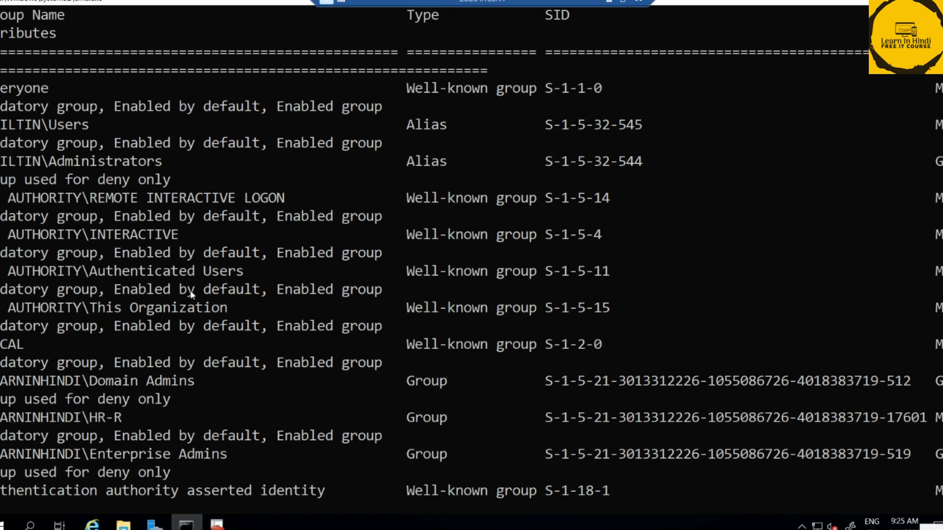
pyautogui.scroll(-2, 133, 402)
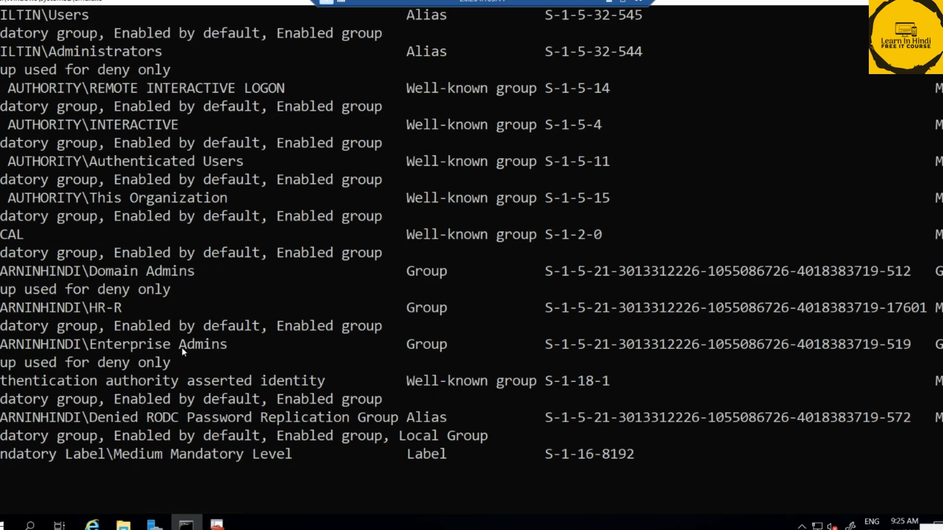
pyautogui.moveTo(220, 343); pyautogui.dragTo(1, 343)
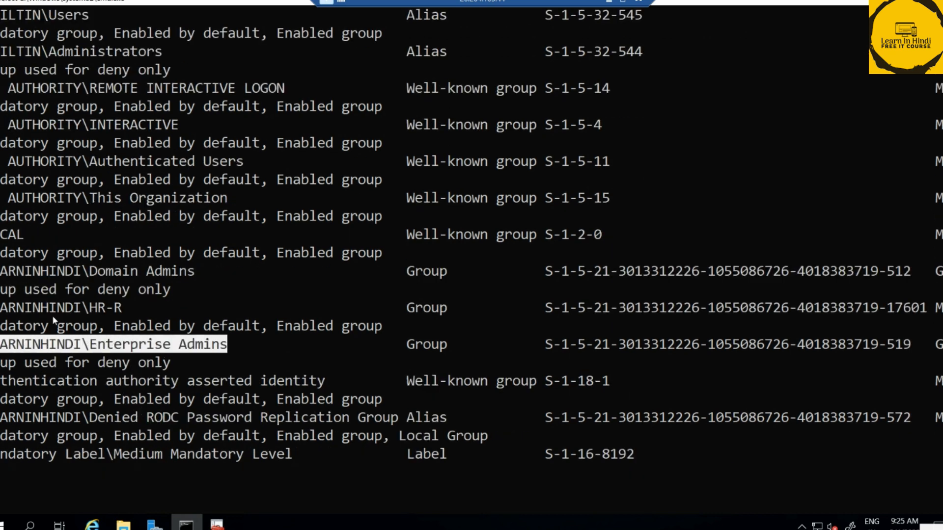
pyautogui.moveTo(195, 271); pyautogui.dragTo(1, 273)
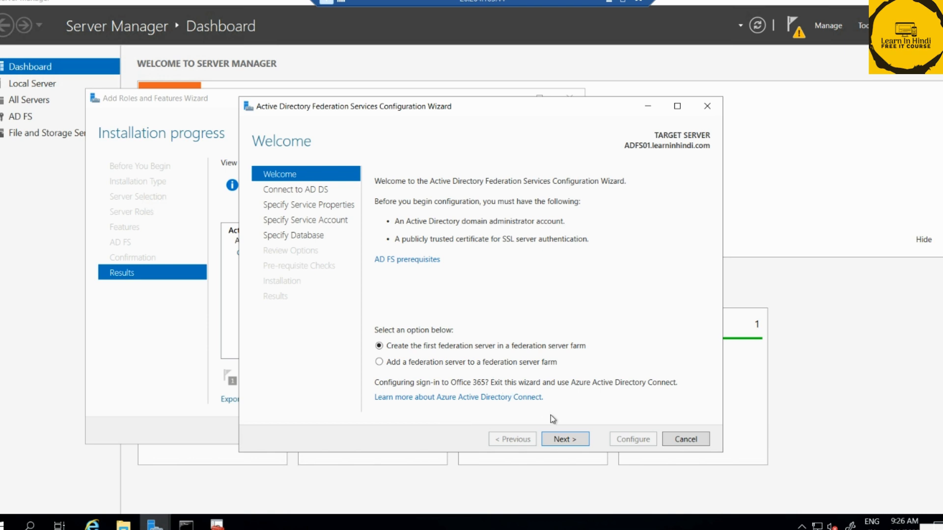
# Proceed with creating the first federation server in a federation server farm, using the current user for the AD DS connection.
pyautogui.click(559, 439)
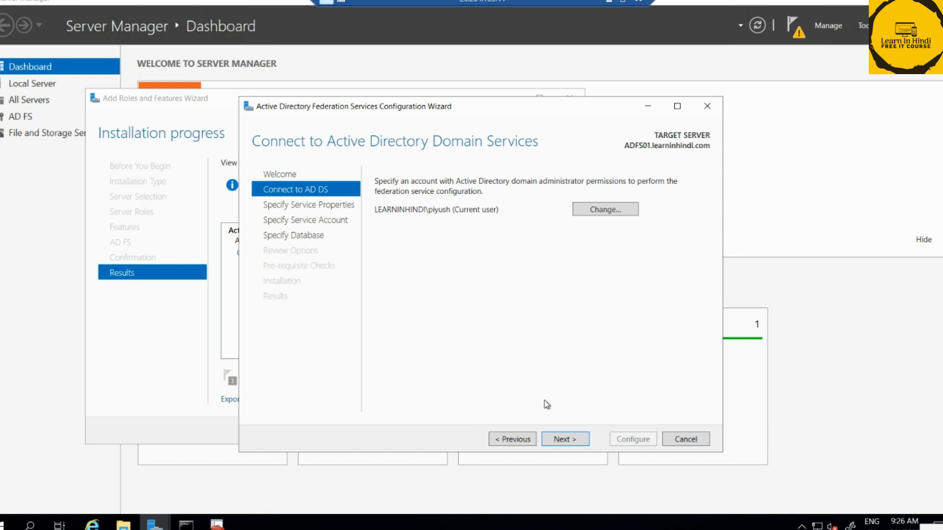
pyautogui.click(565, 439)
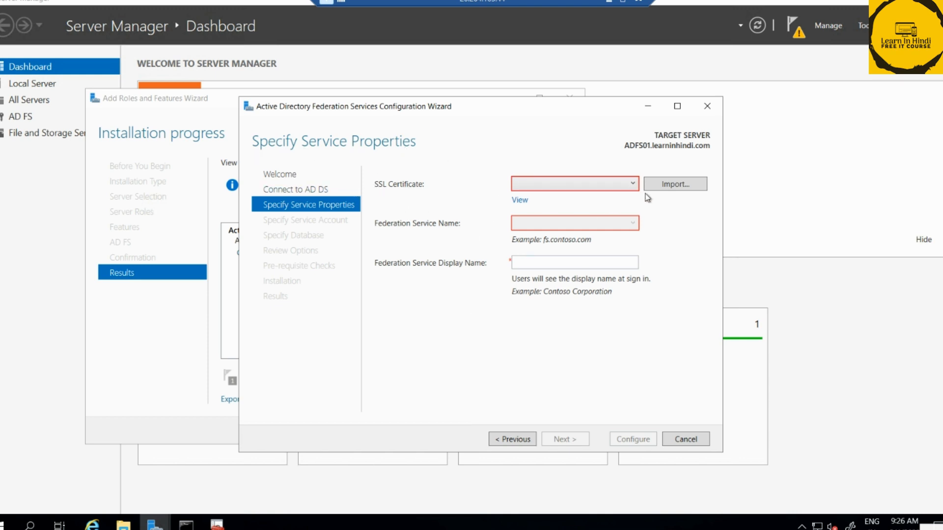
# Select ADFS01.learninhindi.com as the SSL certificate, set the federation service display name to STS, and continue to the service account page.
pyautogui.click(609, 183)
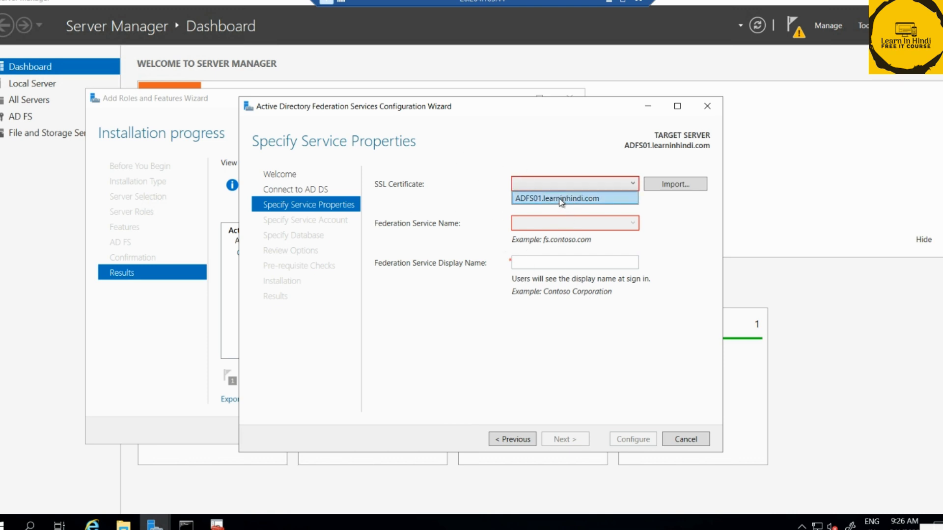
pyautogui.click(566, 184)
pyautogui.click(566, 184)
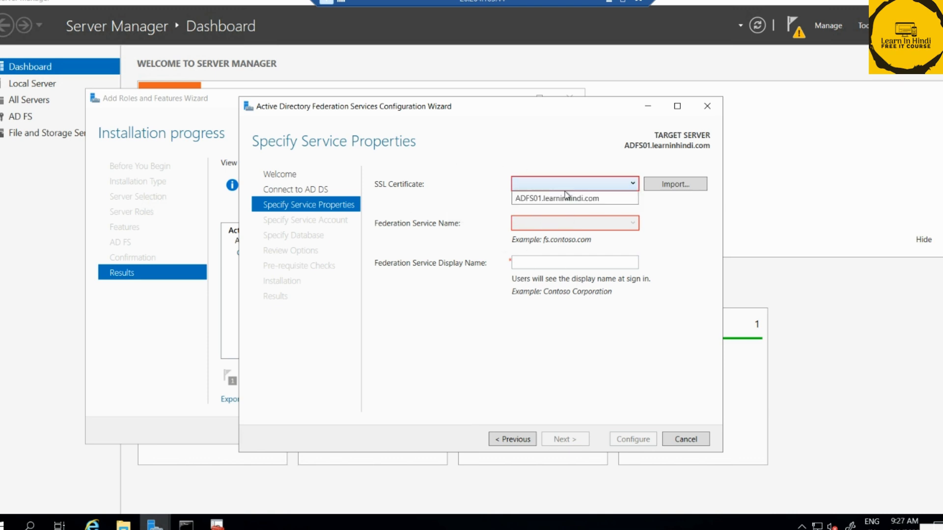
pyautogui.click(578, 198)
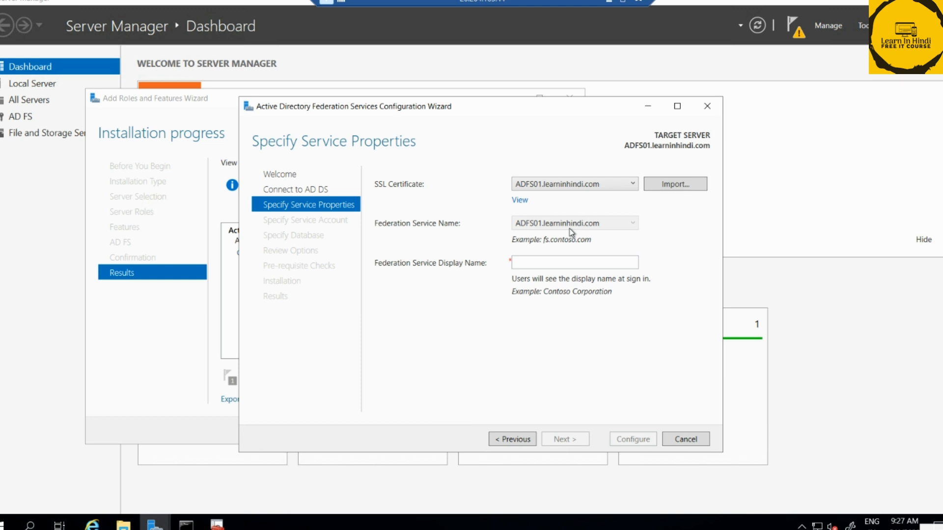
pyautogui.click(531, 263)
pyautogui.write('STS')
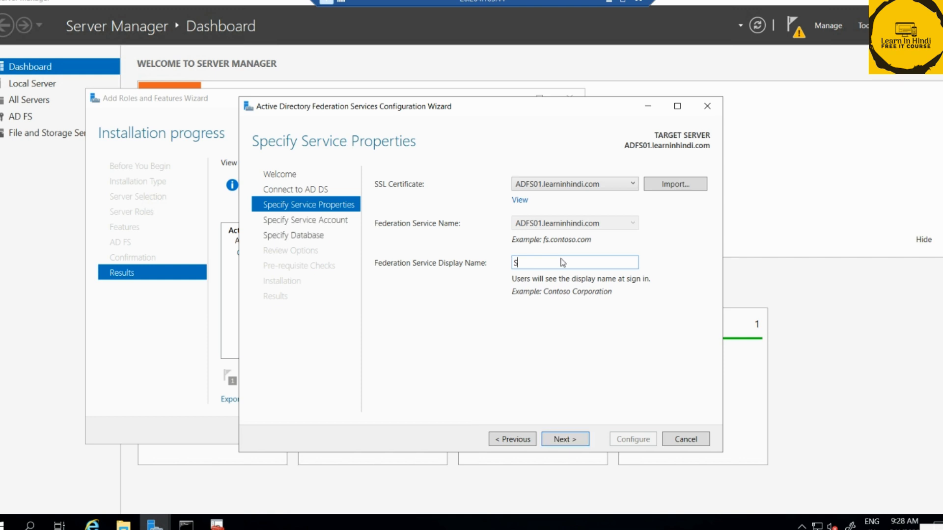
pyautogui.click(572, 439)
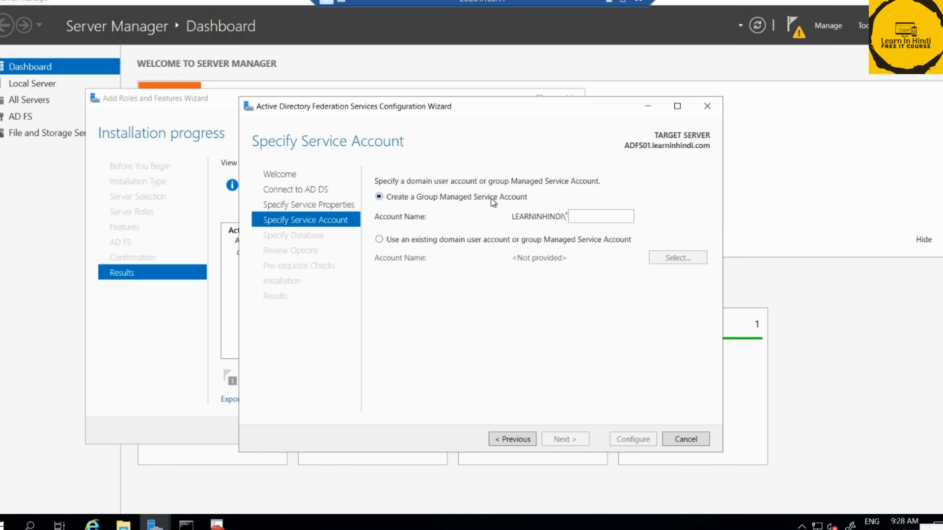
pyautogui.click(407, 240)
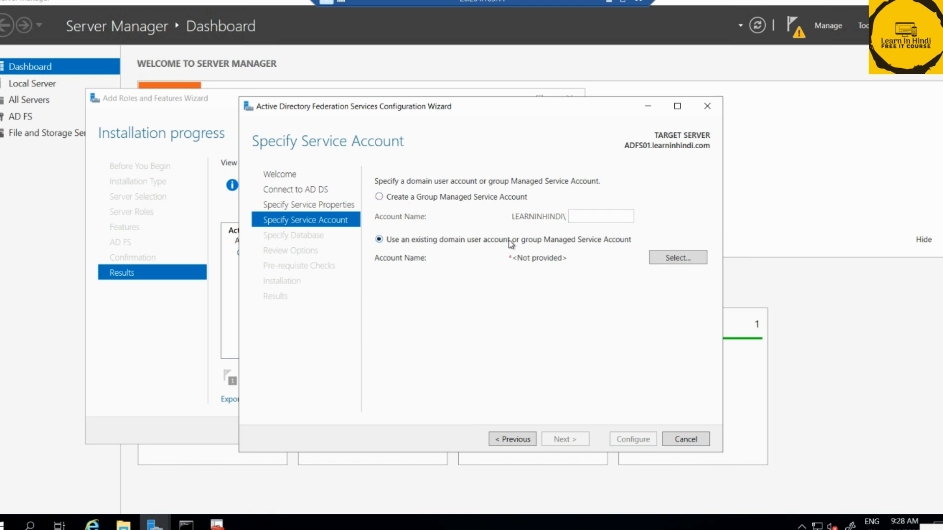
pyautogui.click(456, 198)
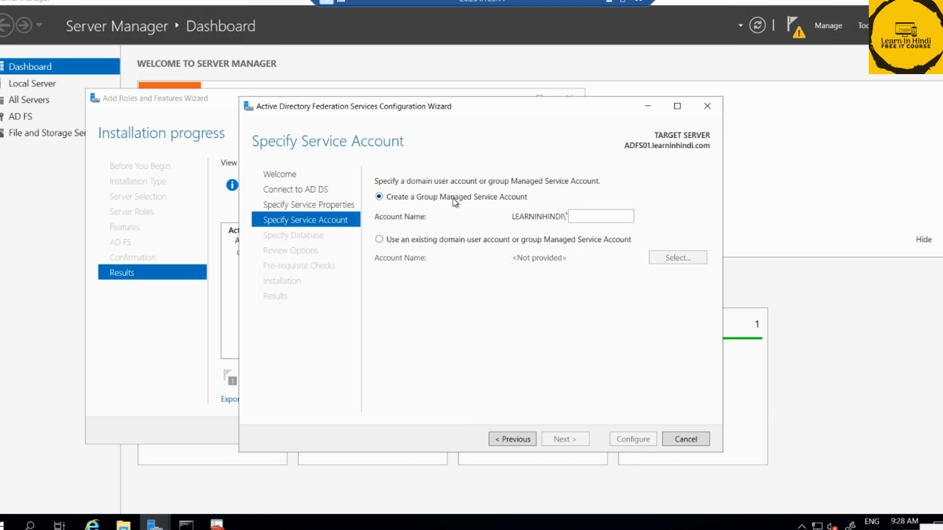
pyautogui.click(593, 218)
pyautogui.click(551, 244)
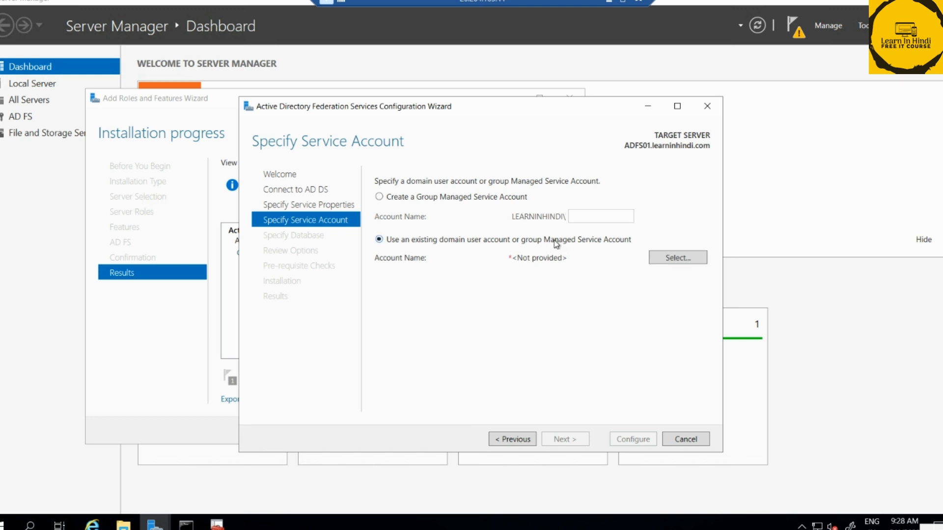
pyautogui.click(443, 197)
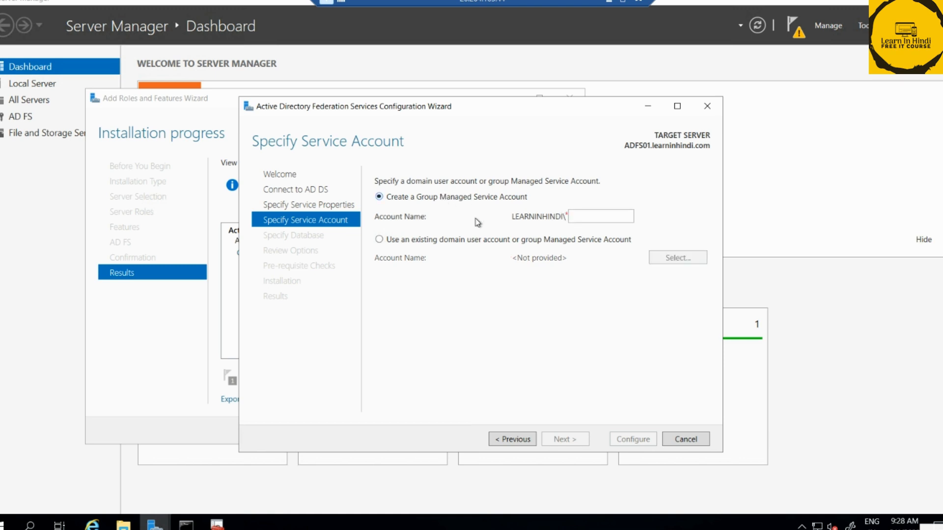
# Specify a new group Managed Service Account named FSGMS and store the configuration in a Windows Internal Database on this server.
pyautogui.click(589, 217)
pyautogui.write('G')
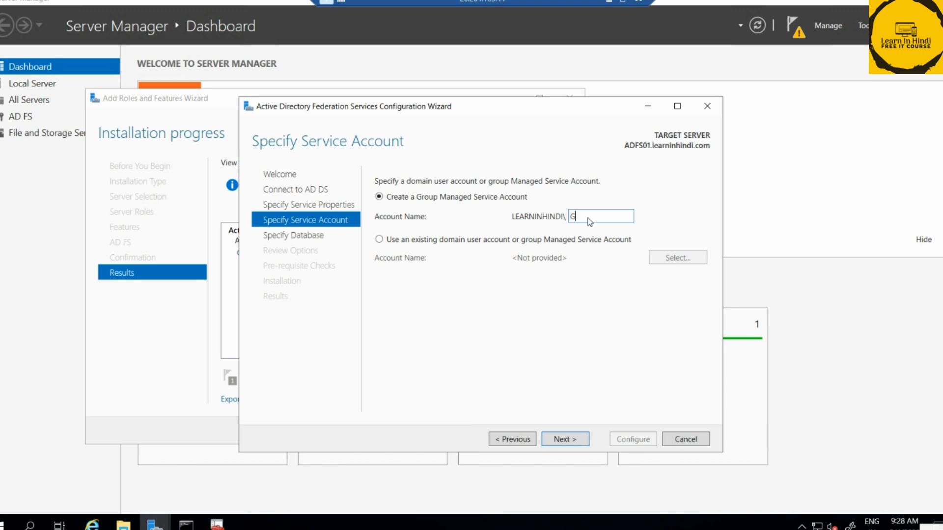
pyautogui.press('BackSpace')
pyautogui.write('FSGM')
pyautogui.write('S')
pyautogui.click(570, 443)
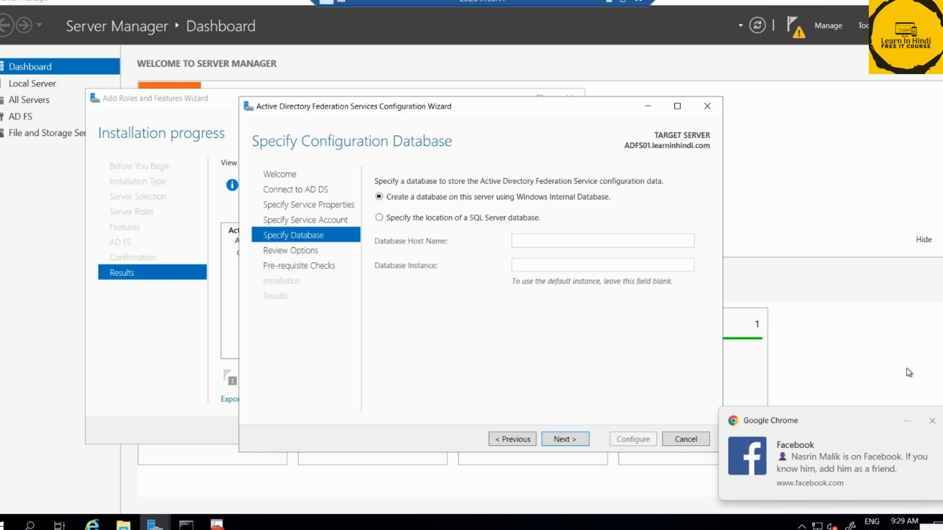
pyautogui.click(932, 422)
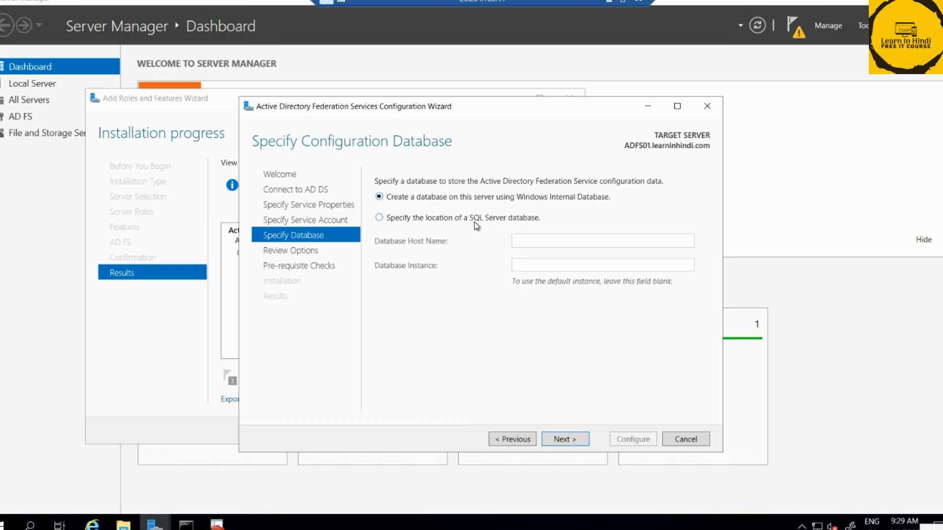
pyautogui.click(573, 440)
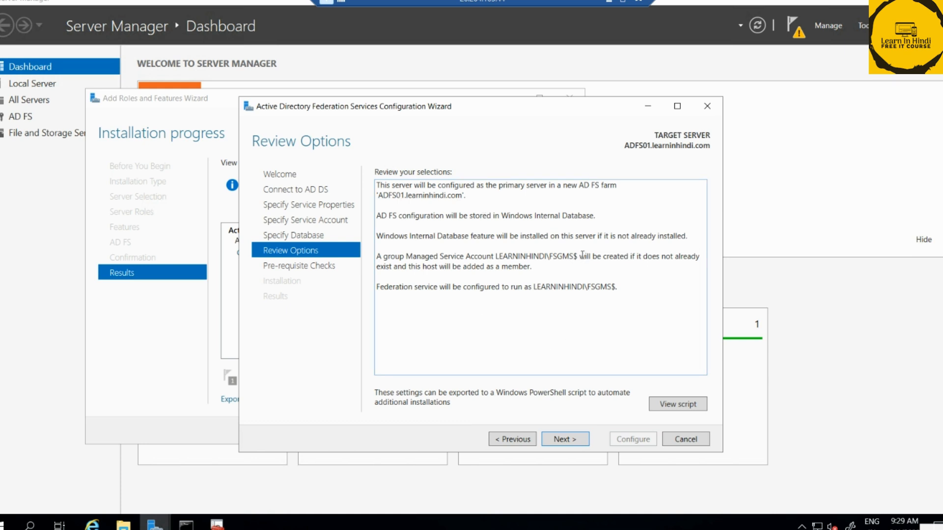
# Review the selected options, highlighting the group Managed Service Account statement, and proceed to the prerequisite checks.
pyautogui.hotkey('ctrl', 'a')
pyautogui.click(405, 265)
pyautogui.moveTo(386, 258); pyautogui.dragTo(695, 265)
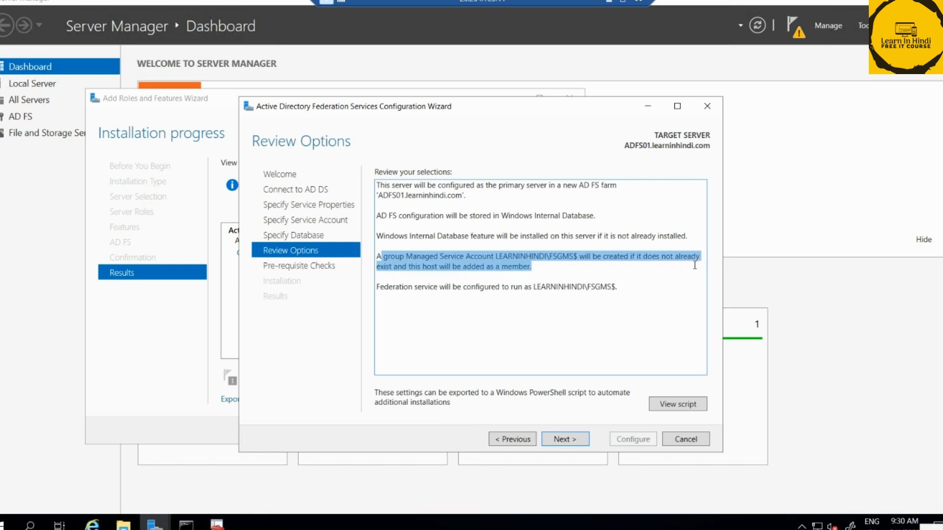
pyautogui.click(561, 268)
pyautogui.moveTo(532, 268); pyautogui.dragTo(386, 260)
pyautogui.click(564, 438)
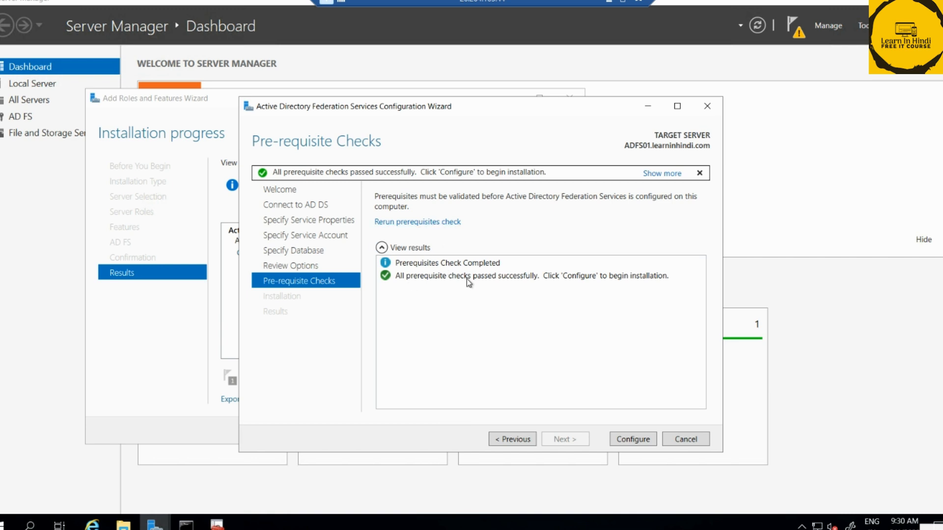
# Configure the federation server and close both the AD FS configuration and role installation wizards.
pyautogui.click(639, 438)
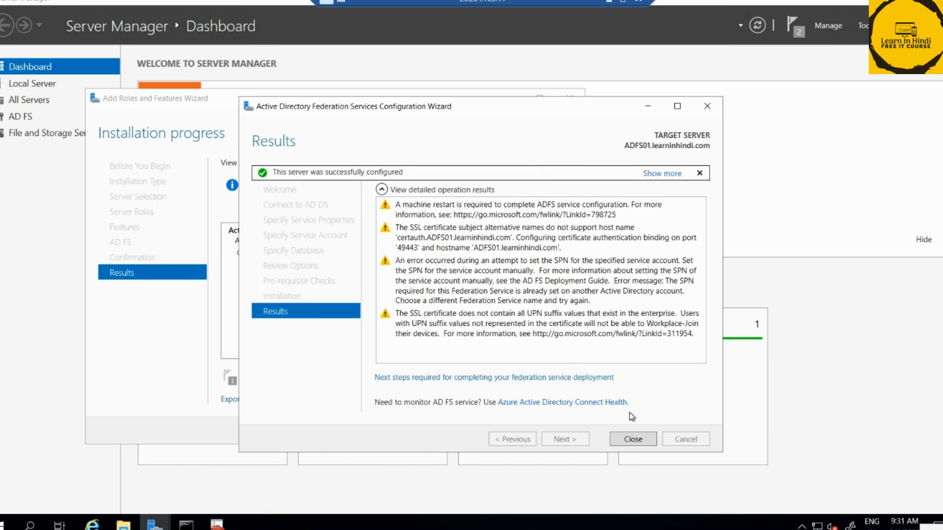
pyautogui.click(646, 439)
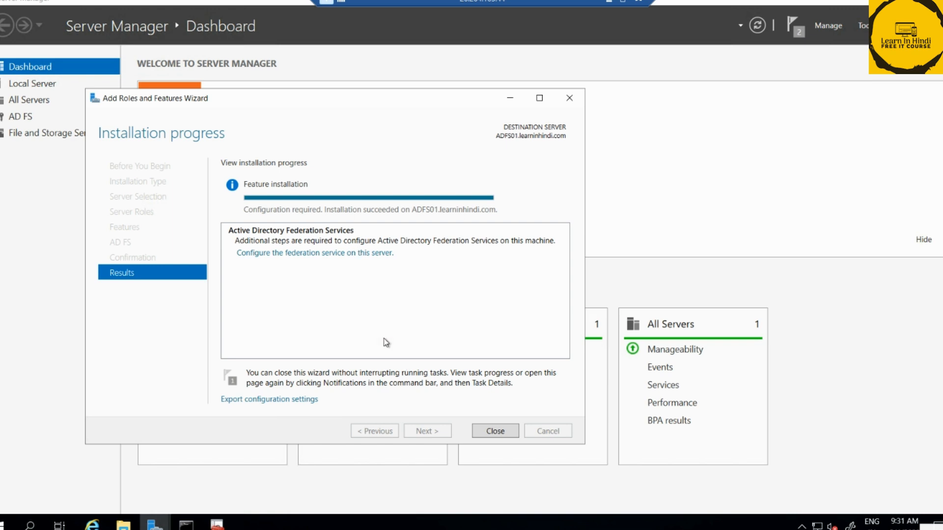
pyautogui.click(491, 432)
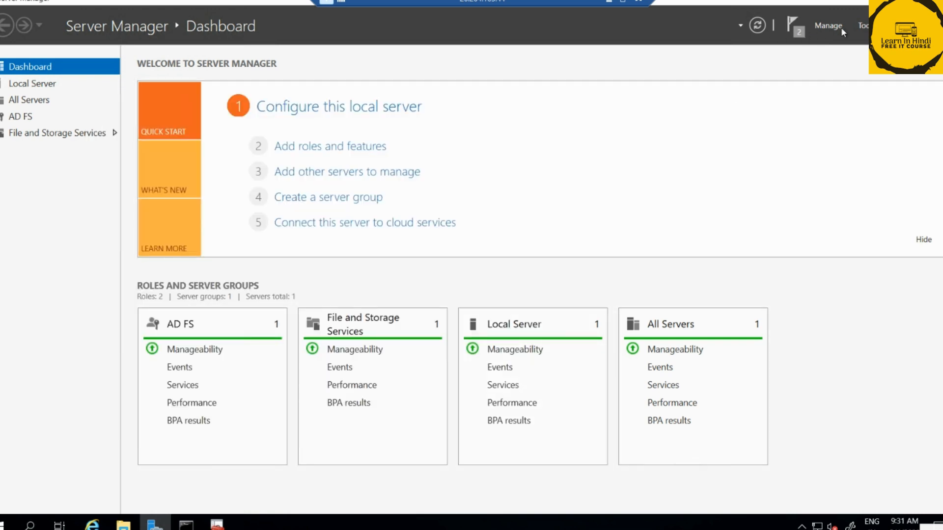
# Open the AD FS management console from Server Manager, expand its Service node, and maximize the console window.
pyautogui.click(863, 25)
pyautogui.click(786, 40)
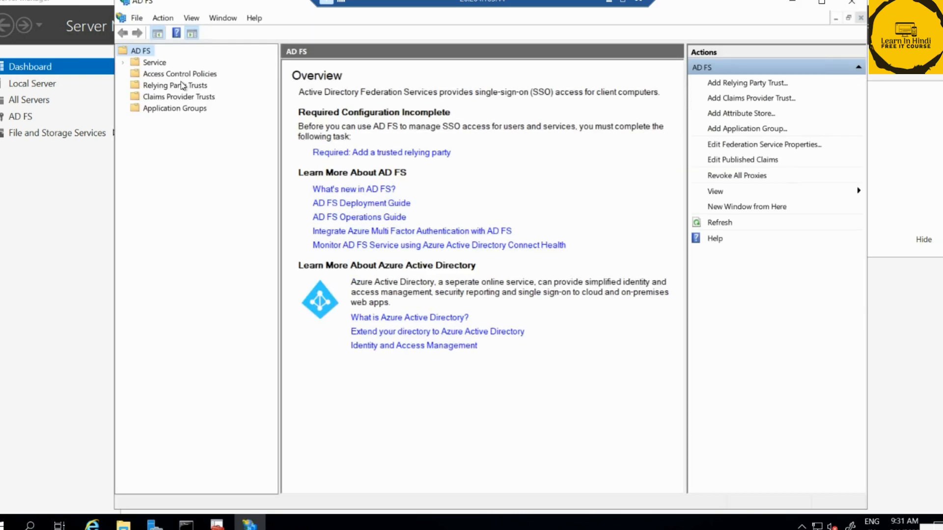
pyautogui.click(174, 74)
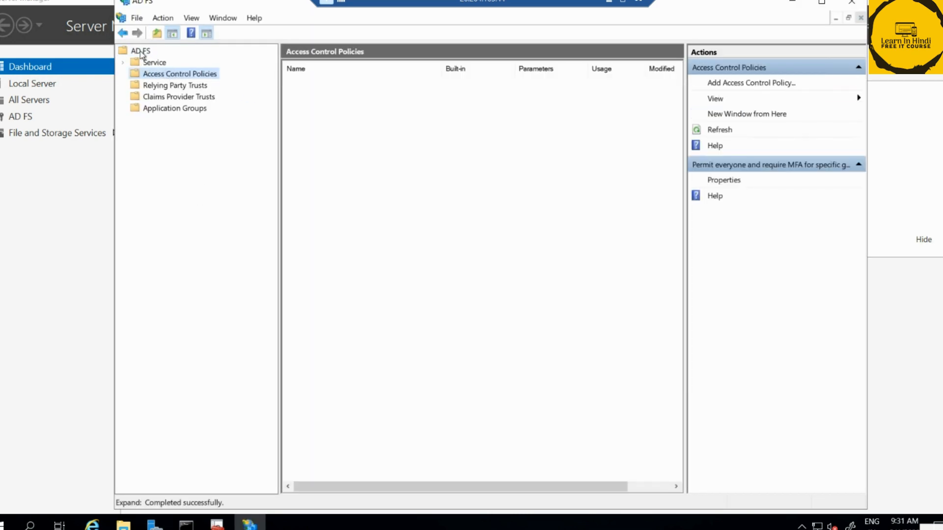
pyautogui.doubleClick(137, 53)
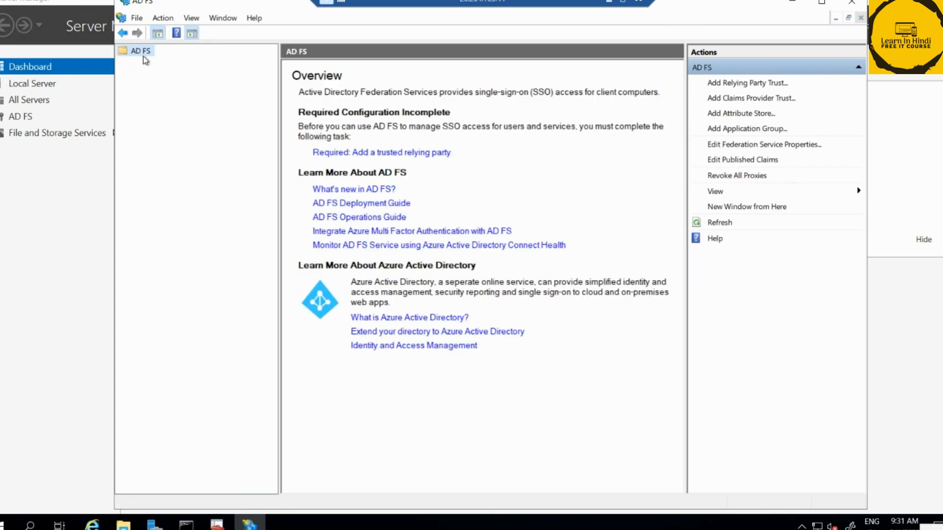
pyautogui.doubleClick(138, 52)
pyautogui.doubleClick(149, 62)
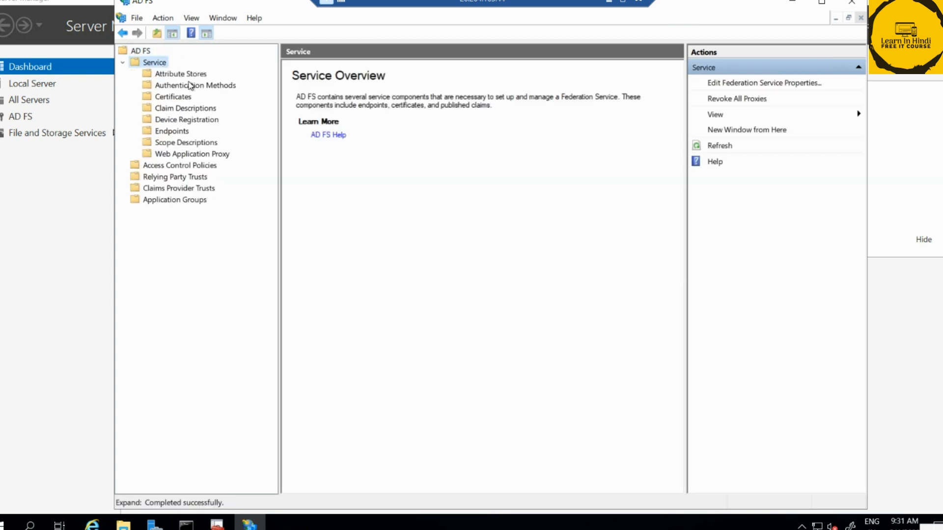
pyautogui.click(820, 3)
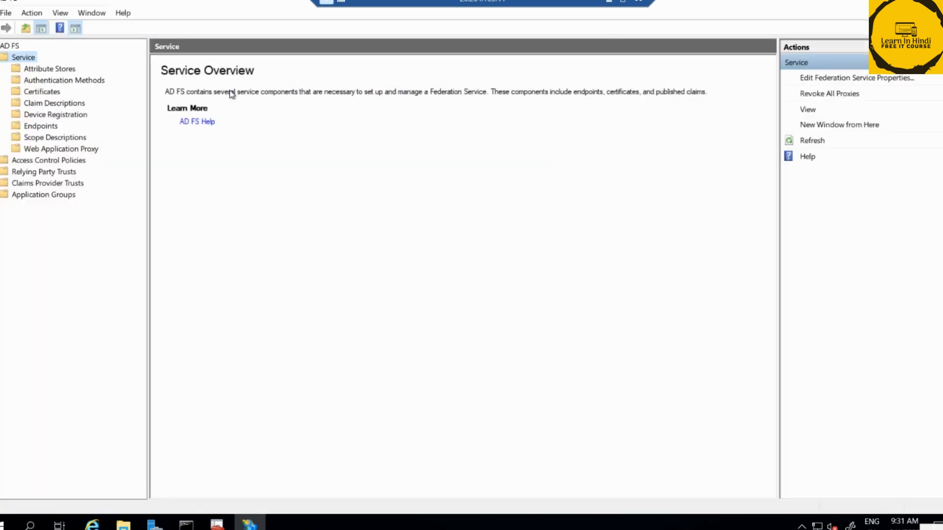
# Examine the claim descriptions and certificates, viewing the service communications certificate's intended purposes and selecting the token-signing certificate.
pyautogui.click(55, 103)
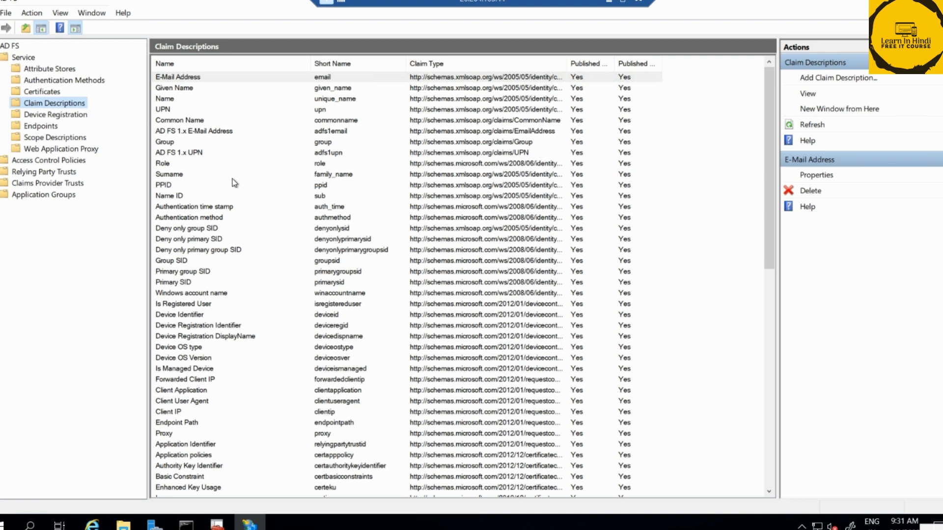
pyautogui.click(43, 93)
pyautogui.click(276, 120)
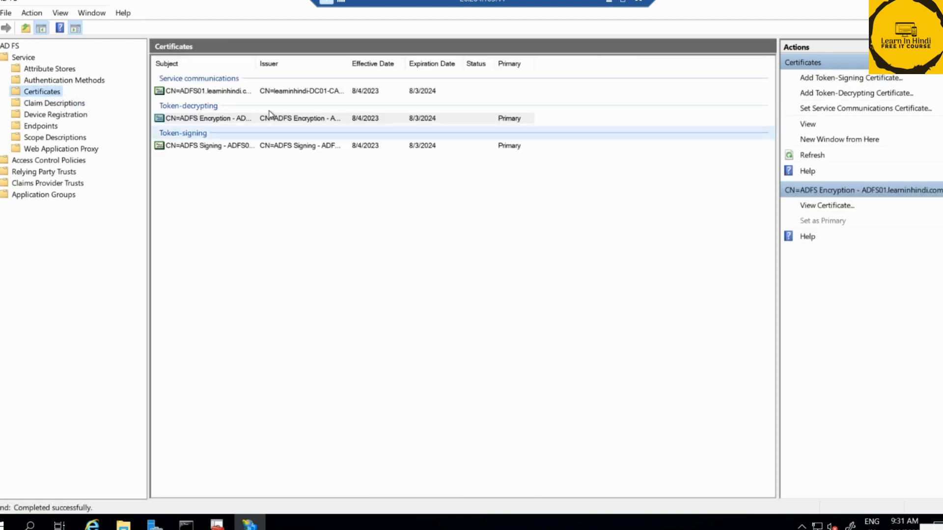
pyautogui.doubleClick(297, 93)
pyautogui.moveTo(110, 19); pyautogui.dragTo(480, 101)
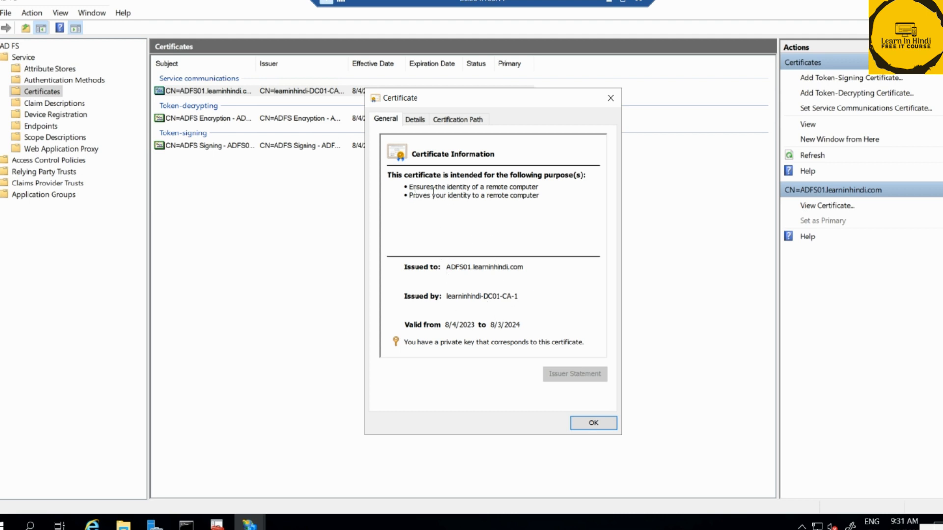
pyautogui.moveTo(408, 187); pyautogui.dragTo(547, 196)
pyautogui.click(594, 423)
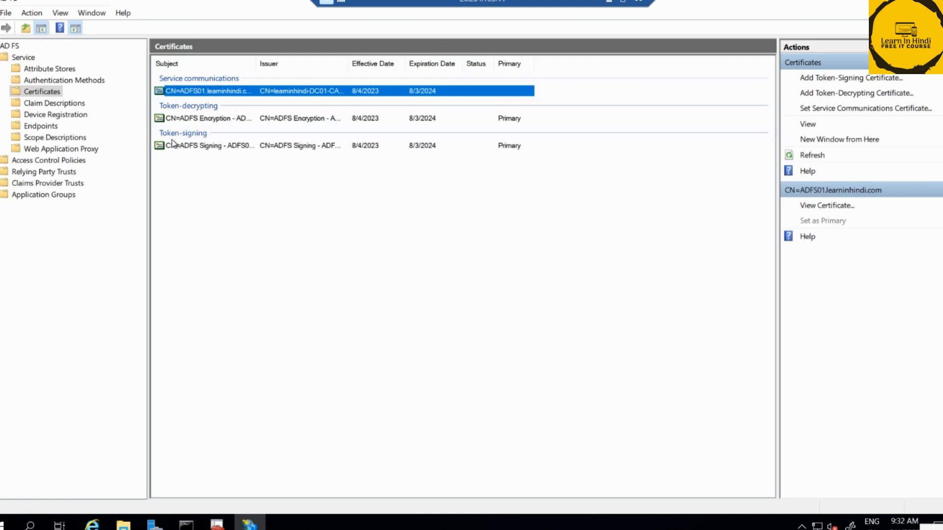
pyautogui.click(223, 149)
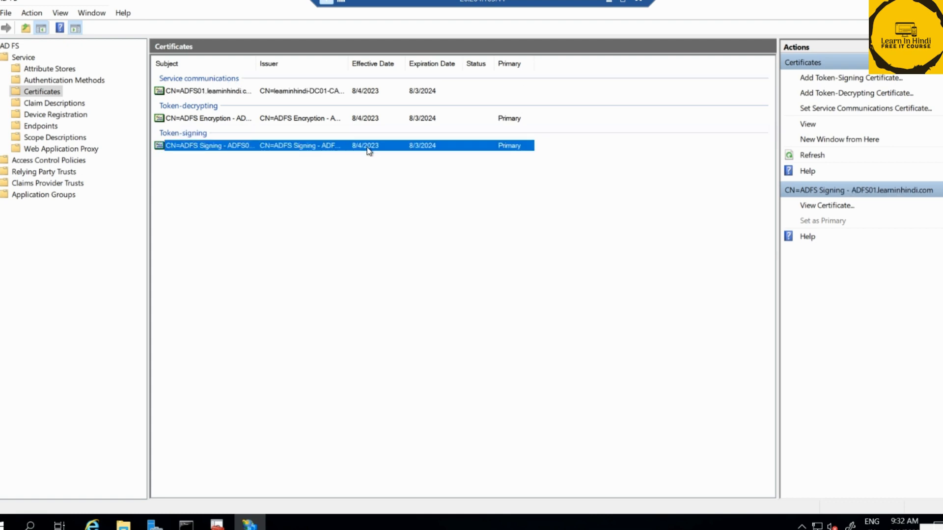